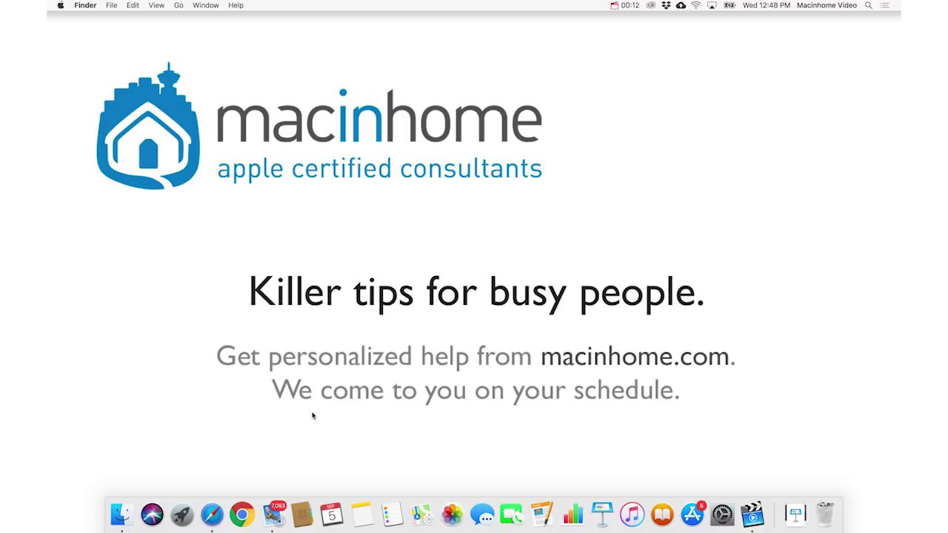
Open Mail and search all mailboxes for messages from swissmiss that contain "pool float"
{"action": "left_click", "coordinate": [274, 515]}
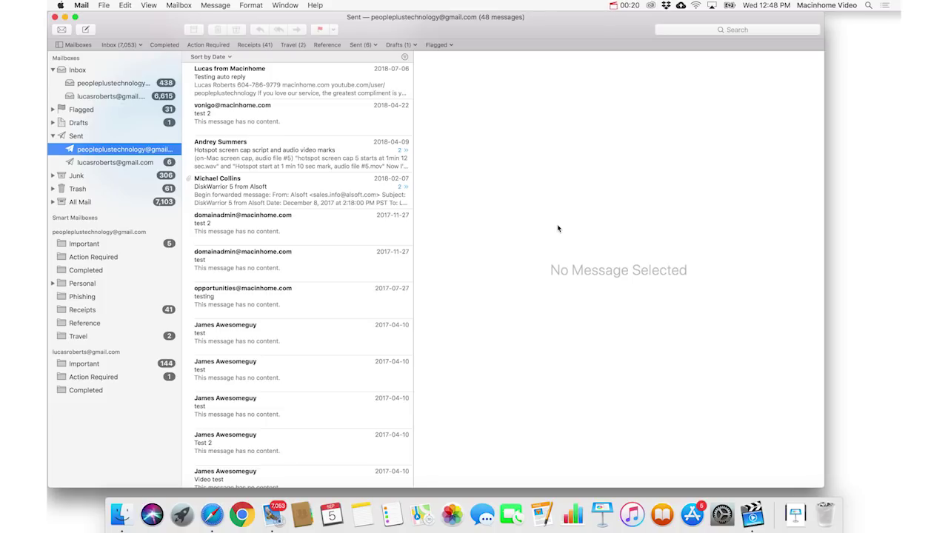
{"action": "left_click", "coordinate": [682, 31]}
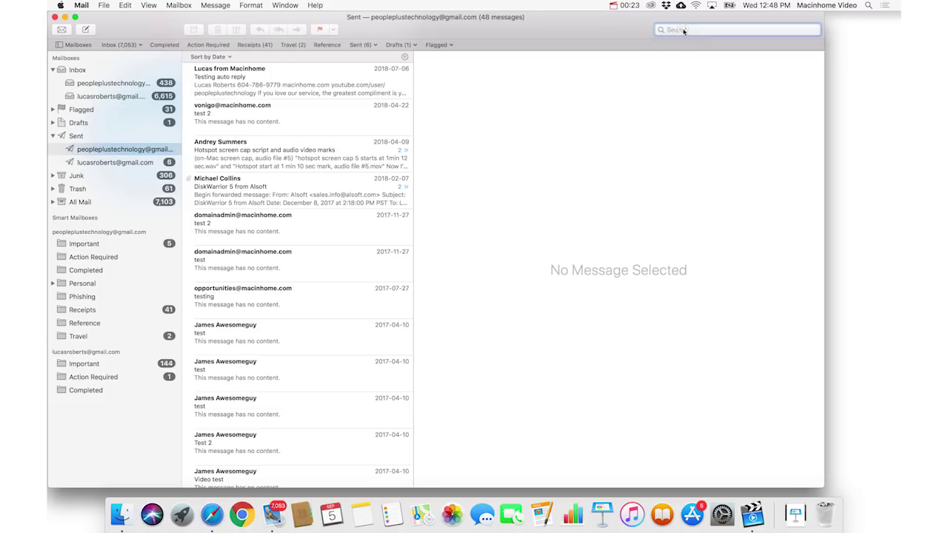
{"action": "type", "text": "from"}
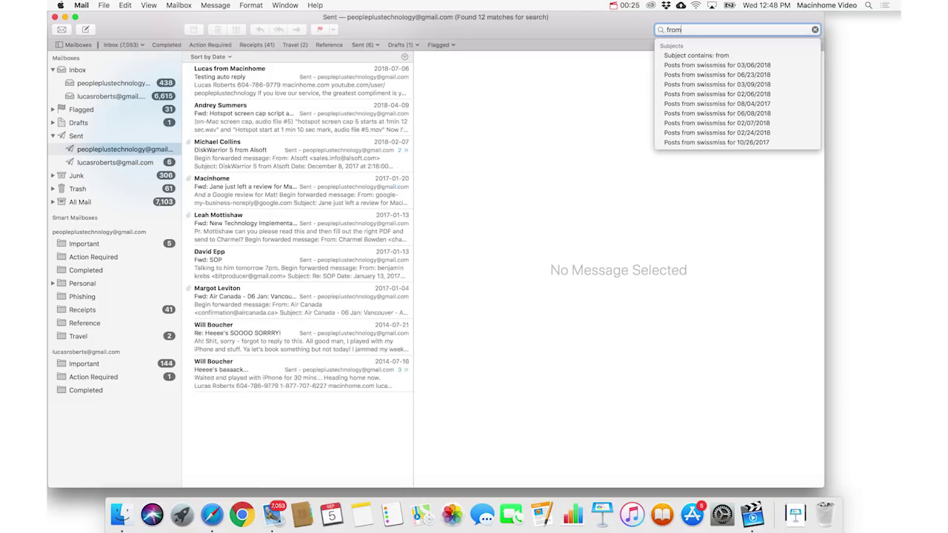
{"action": "type", "text": ":swissmiss"}
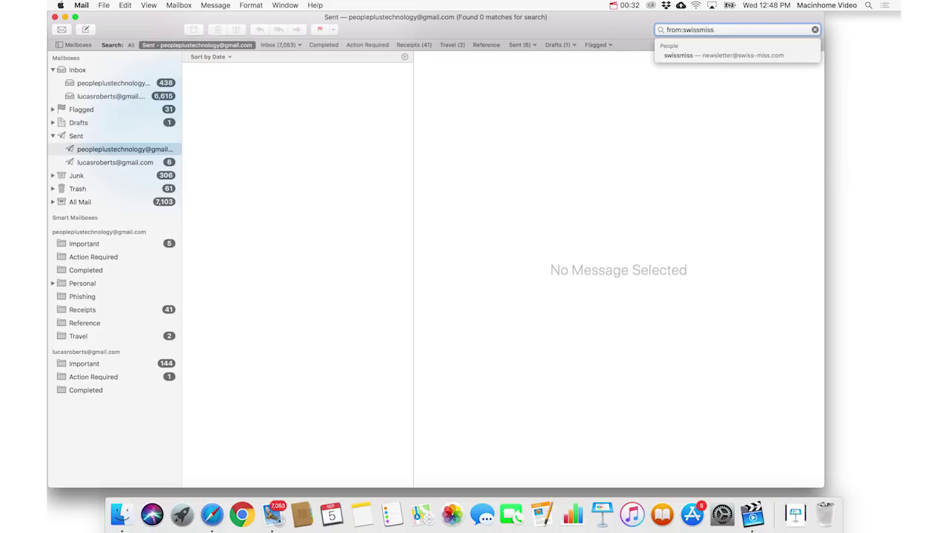
{"action": "key", "text": "Return"}
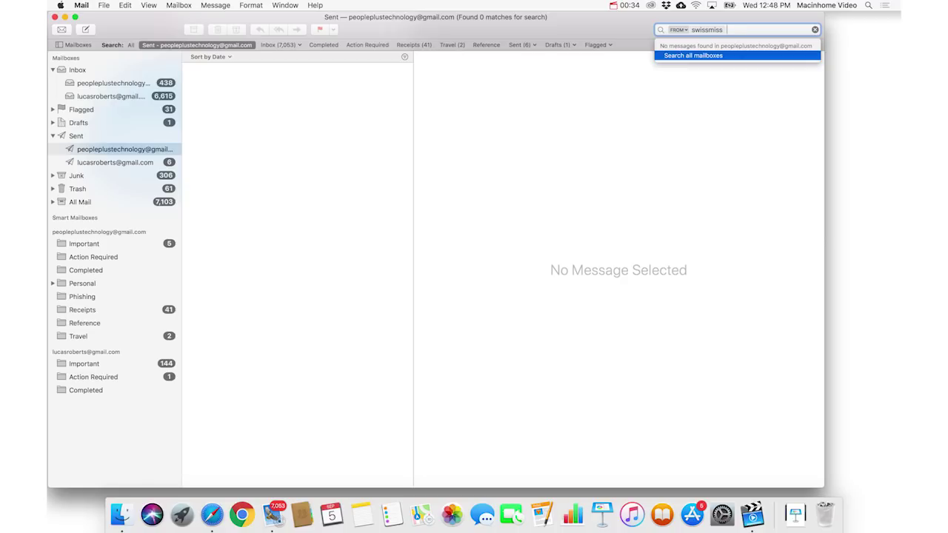
{"action": "type", "text": "pool f"}
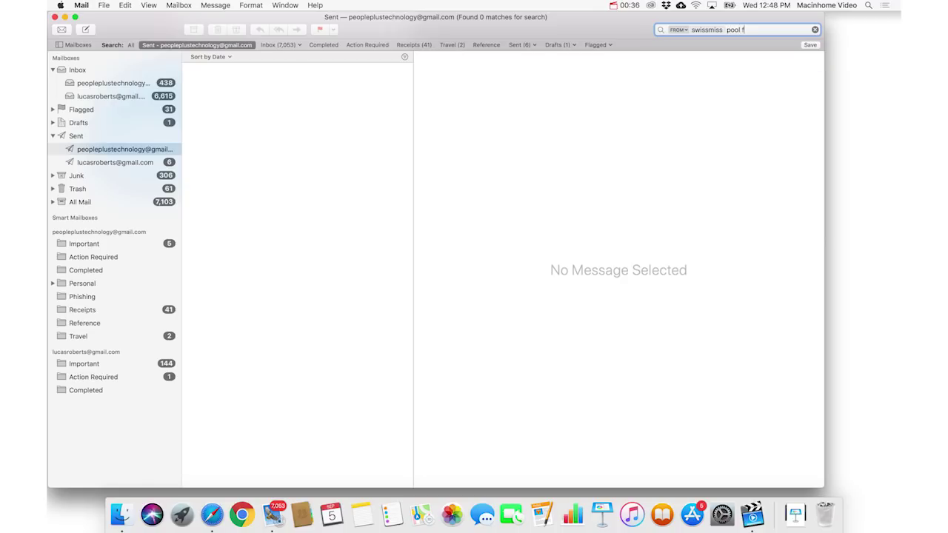
{"action": "type", "text": "loat"}
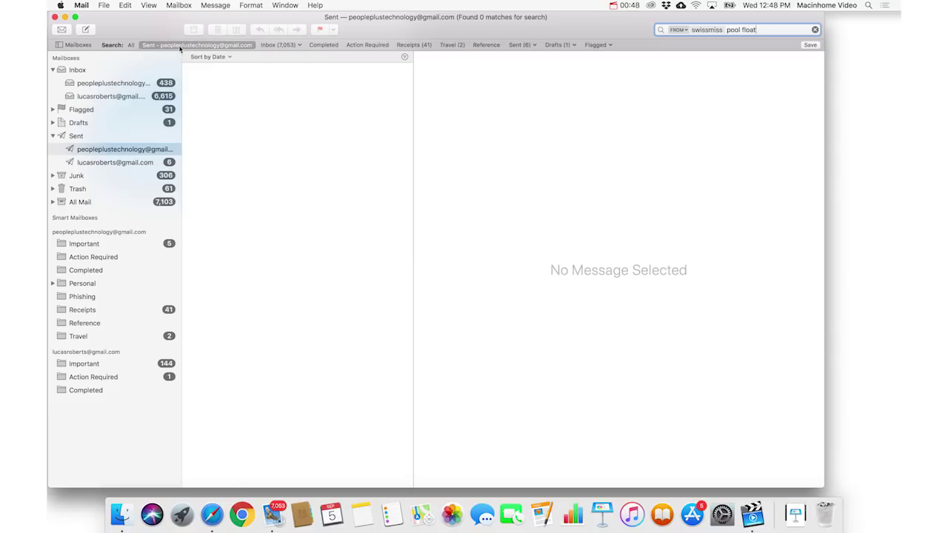
{"action": "left_click", "coordinate": [132, 45]}
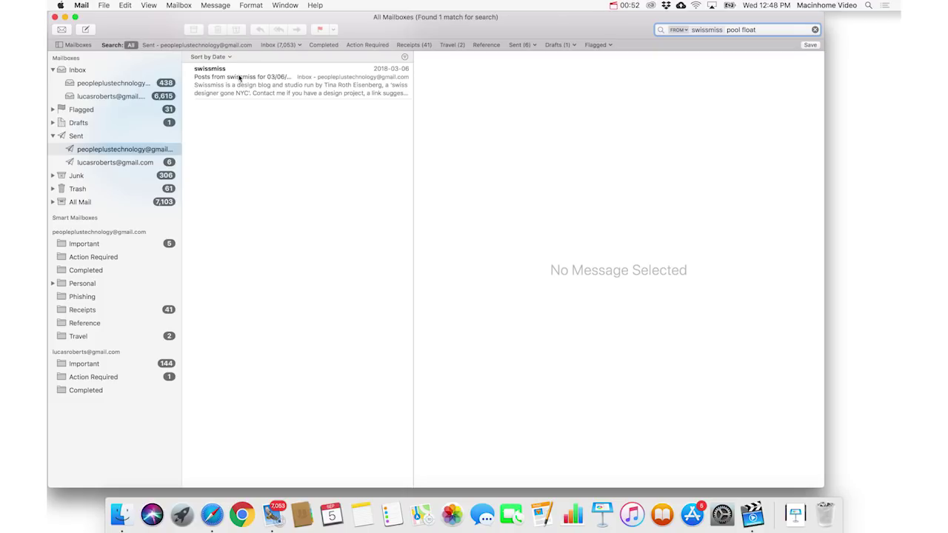
Open the swissmiss newsletter dated 2018-03-06 and find its Pool Float post
{"action": "left_click", "coordinate": [292, 79]}
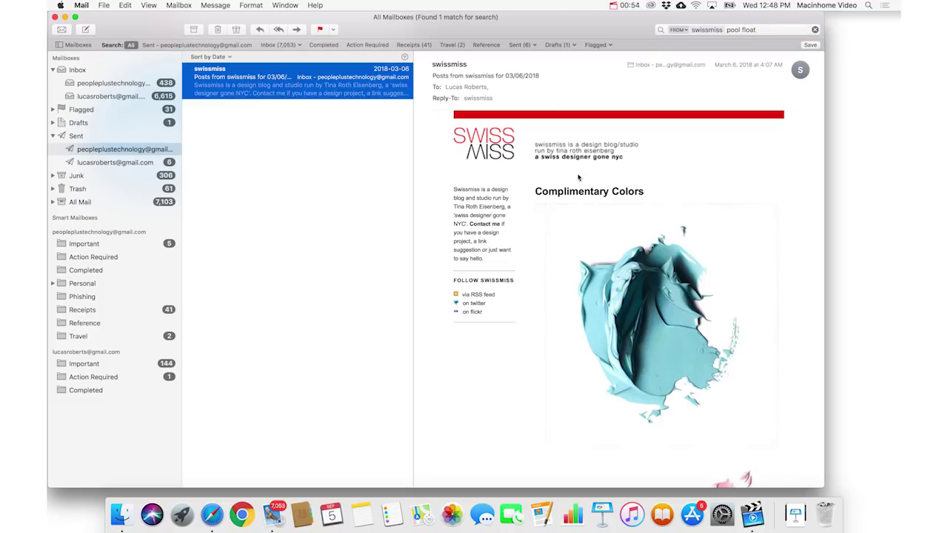
{"action": "scroll", "coordinate": [590, 184], "scroll_direction": "down", "scroll_amount": 5}
{"action": "scroll", "coordinate": [590, 184], "scroll_direction": "down", "scroll_amount": 5}
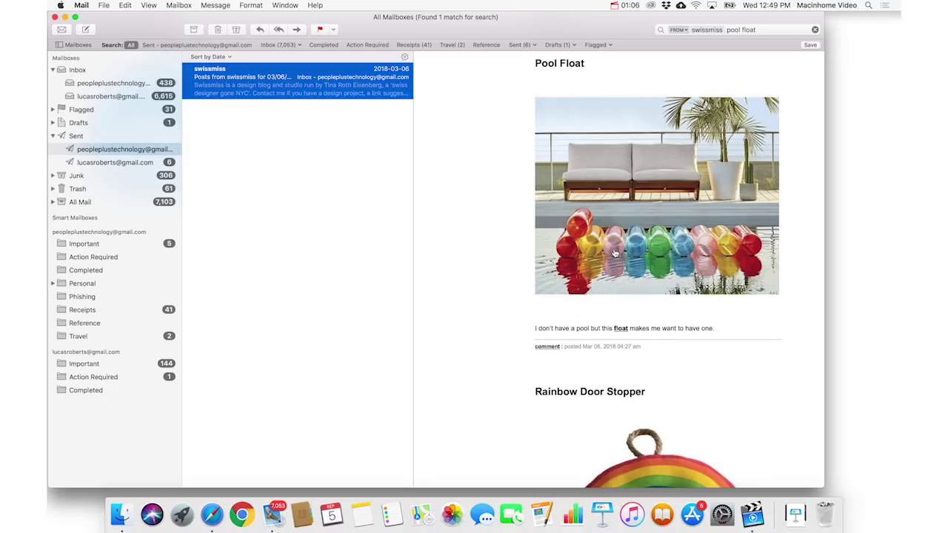
Clear the swissmiss search and search all mailboxes with a from: filter on the consultant's first name
{"action": "left_click", "coordinate": [766, 30]}
{"action": "key", "text": "Escape"}
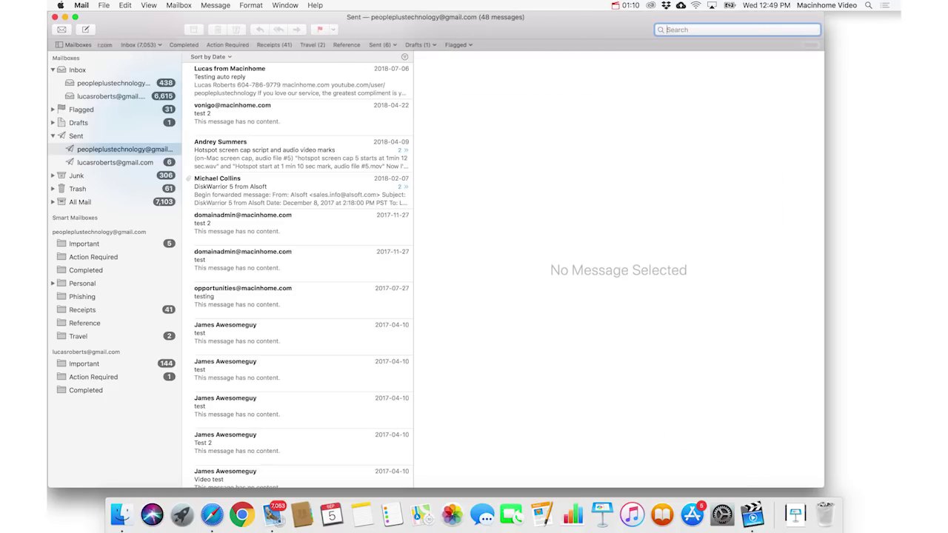
{"action": "type", "text": "f"}
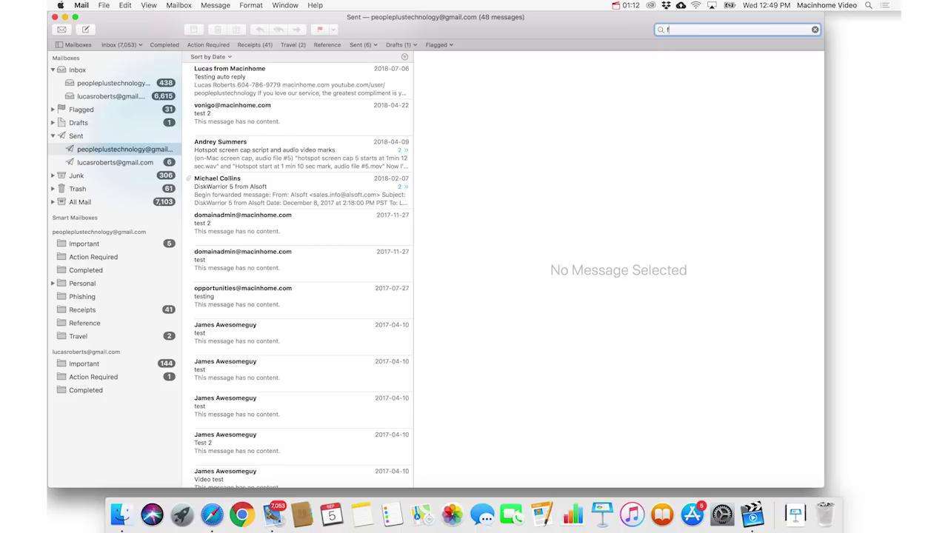
{"action": "type", "text": "rom:aaron"}
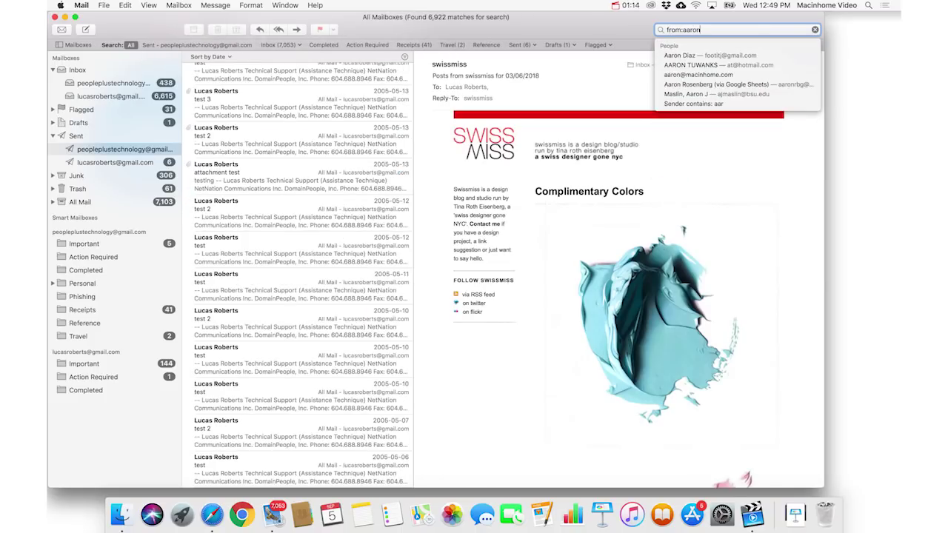
{"action": "key", "text": "Return"}
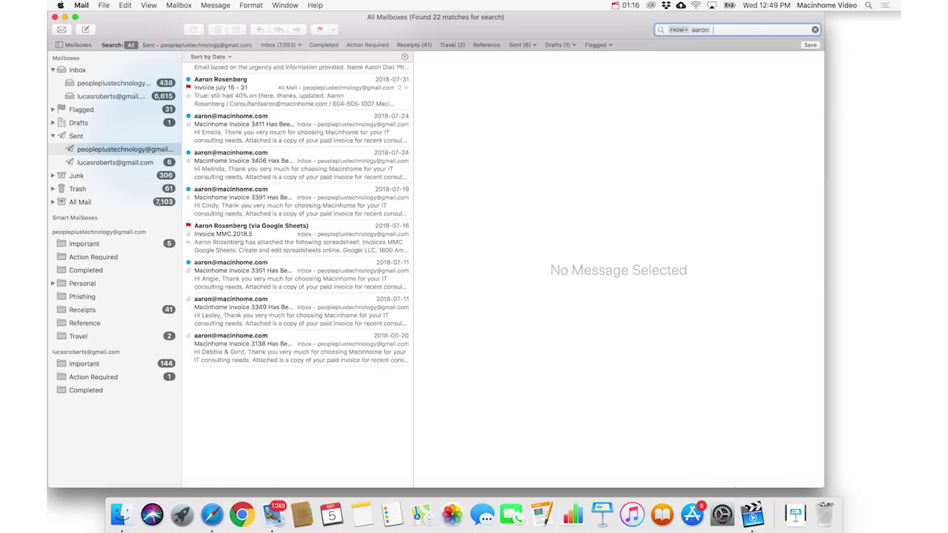
Narrow the sender search with a subject filter for "invoice" and the additional term "july"
{"action": "type", "text": "su"}
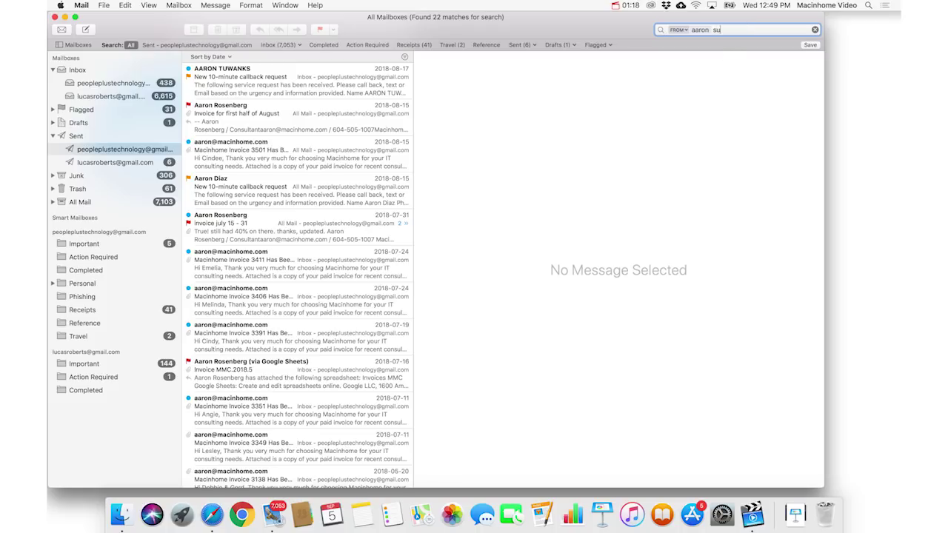
{"action": "type", "text": "bject:invoi"}
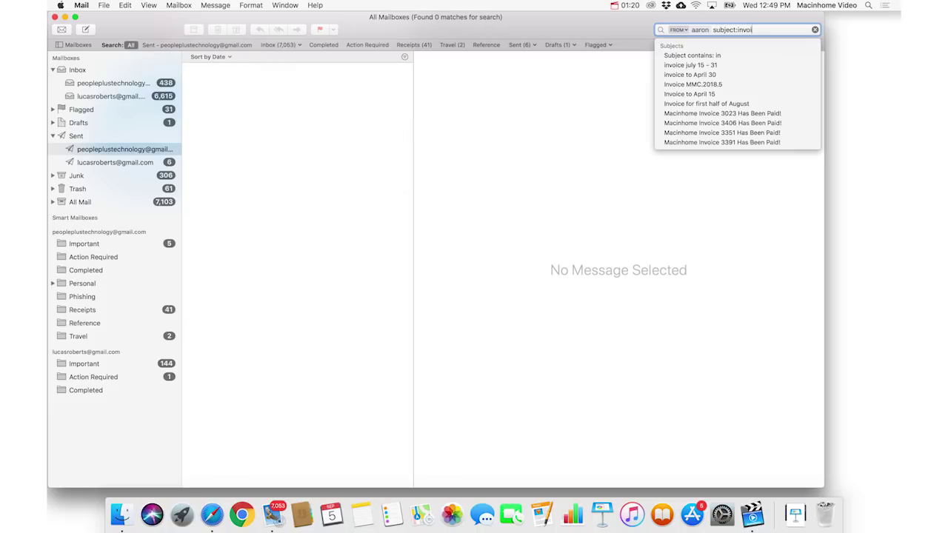
{"action": "type", "text": "ce"}
{"action": "key", "text": "Return"}
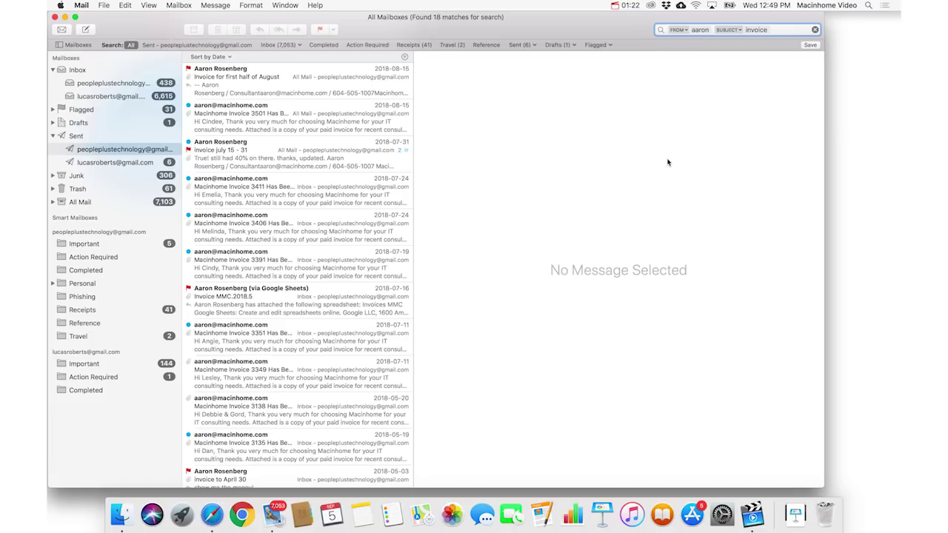
{"action": "type", "text": "july"}
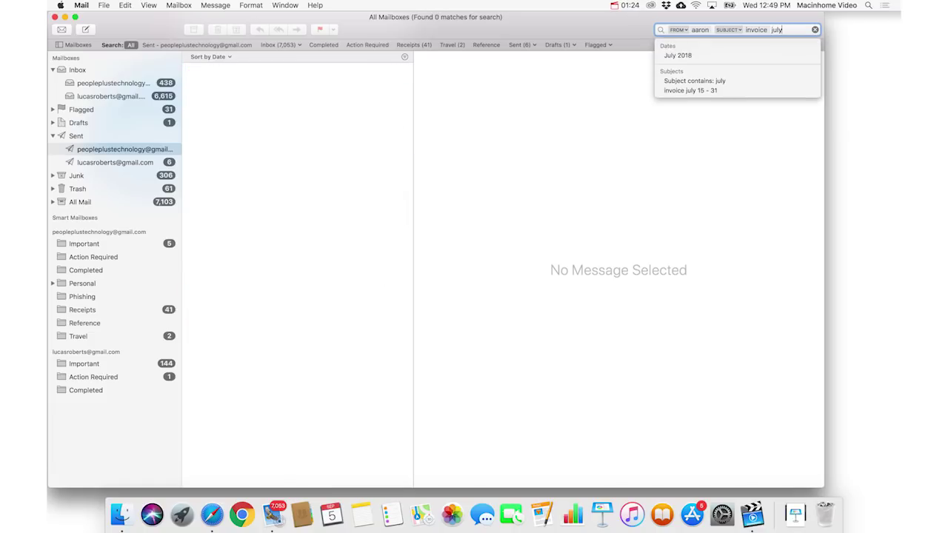
{"action": "key", "text": "Return"}
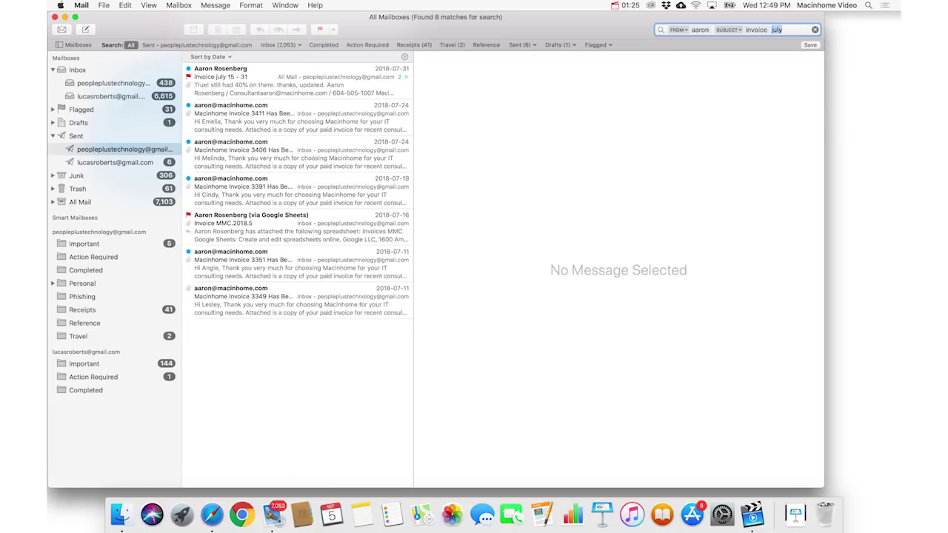
Change the scope of the "invoice" term from subject to any, and open the message Invoice MMC.2018.5
{"action": "left_click", "coordinate": [741, 31]}
{"action": "left_click", "coordinate": [742, 53]}
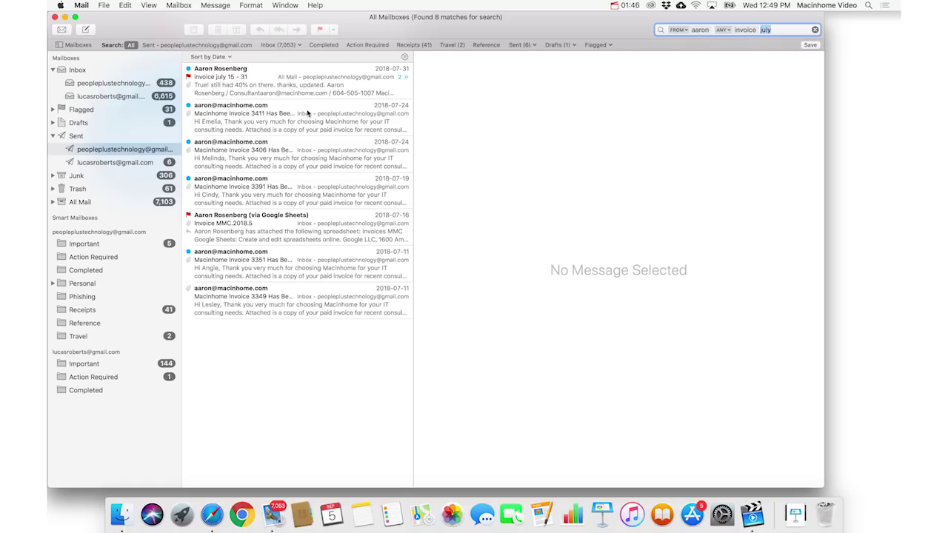
{"action": "left_click", "coordinate": [282, 238]}
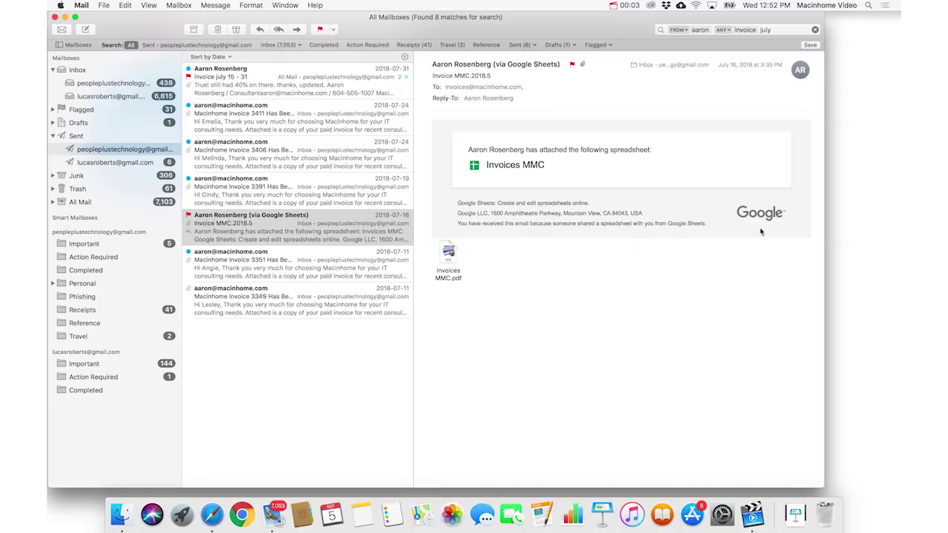
Hide Mail and use a Finder window to search this Mac for files of kind Excel Document
{"action": "key", "text": "super+h"}
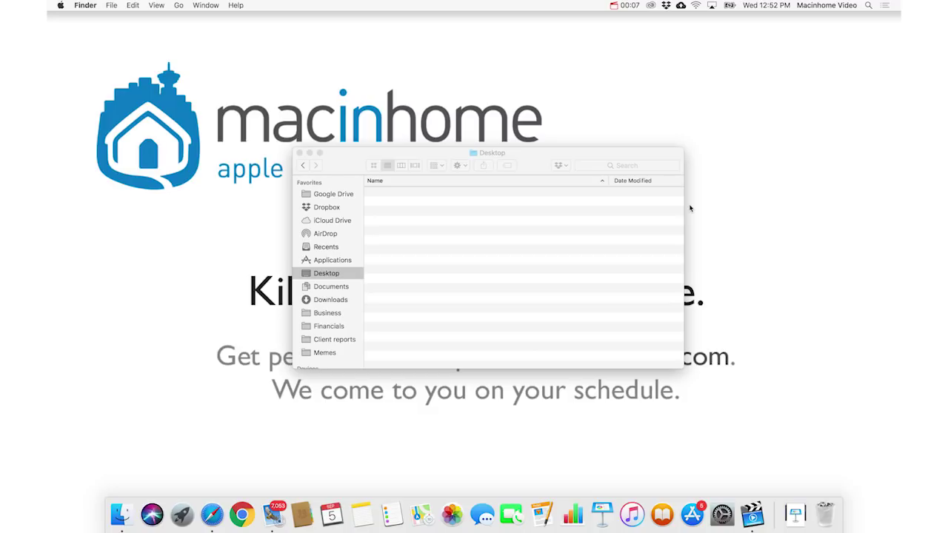
{"action": "left_click_drag", "start_coordinate": [529, 159], "coordinate": [522, 166]}
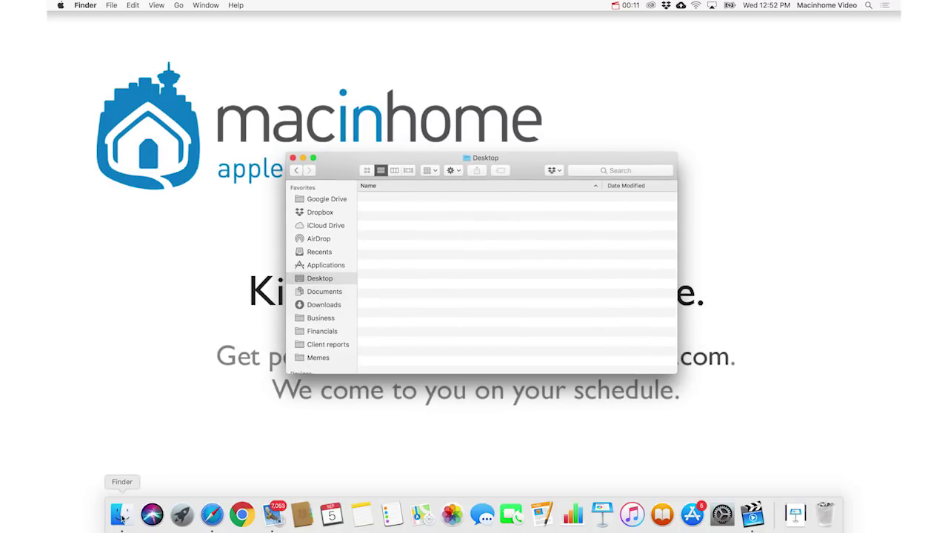
{"action": "left_click", "coordinate": [615, 170]}
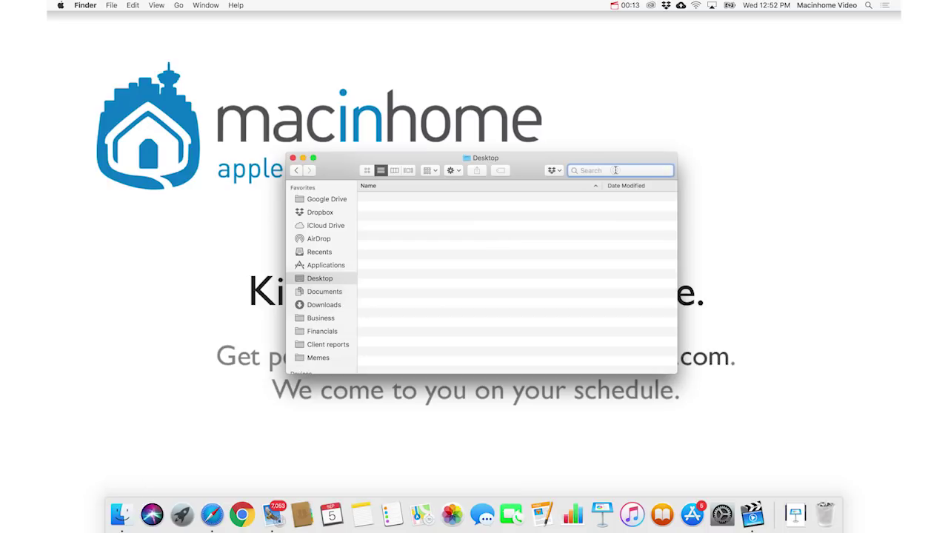
{"action": "type", "text": "excel"}
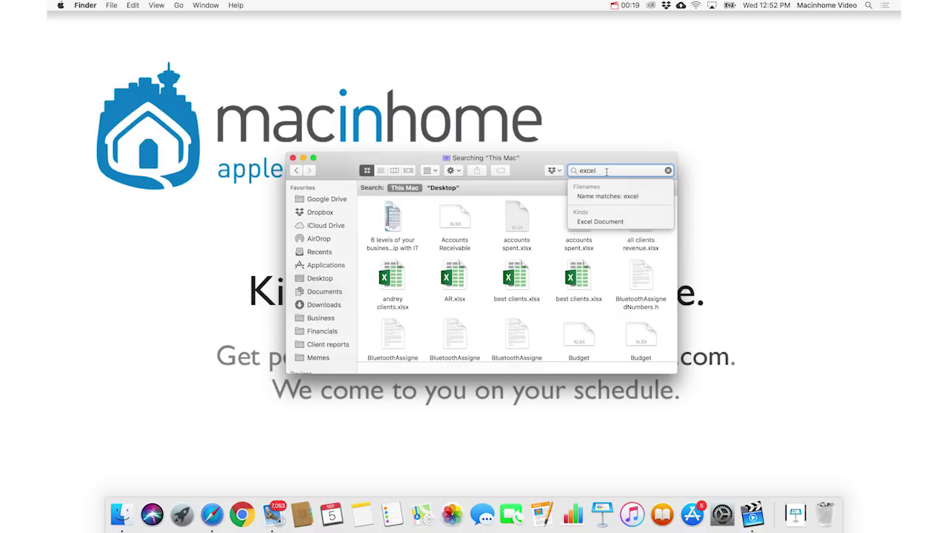
{"action": "key", "text": "Down"}
{"action": "key", "text": "Down"}
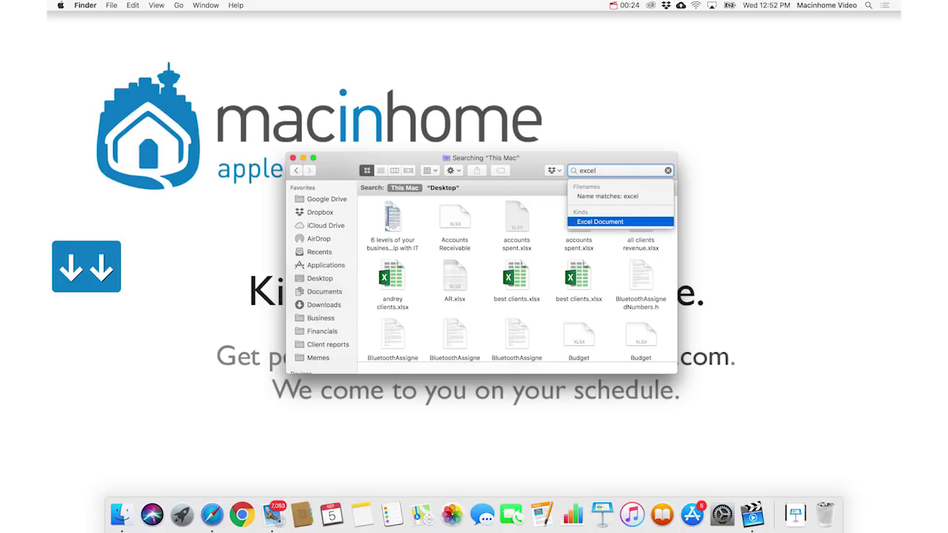
{"action": "key", "text": "Return"}
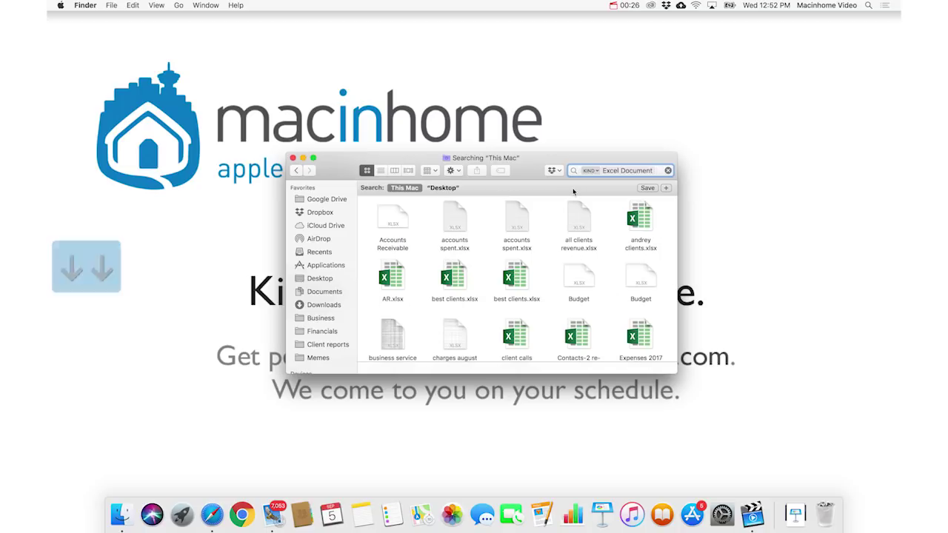
Show the Excel results as a list in an enlarged window and compare the Desktop and This Mac search scopes
{"action": "left_click", "coordinate": [381, 171]}
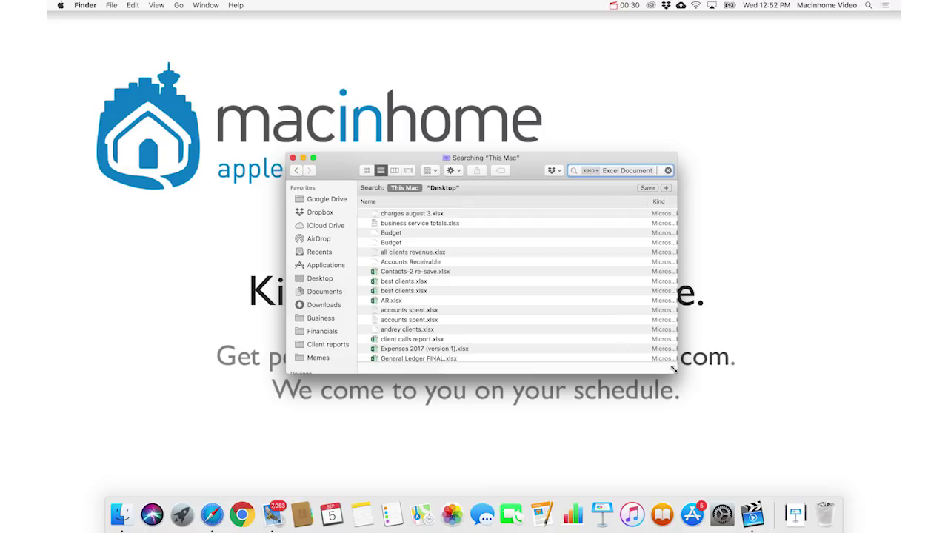
{"action": "left_click_drag", "start_coordinate": [675, 371], "coordinate": [831, 442]}
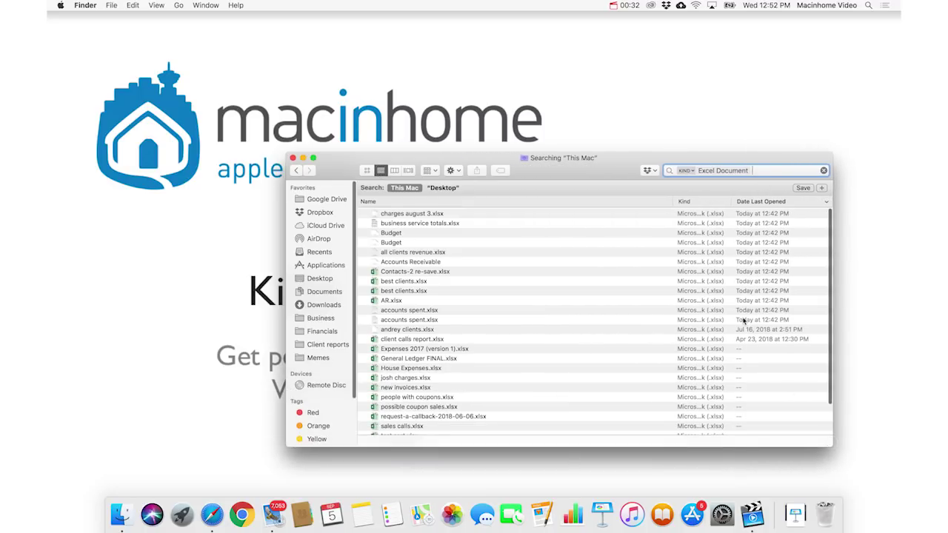
{"action": "left_click", "coordinate": [445, 189]}
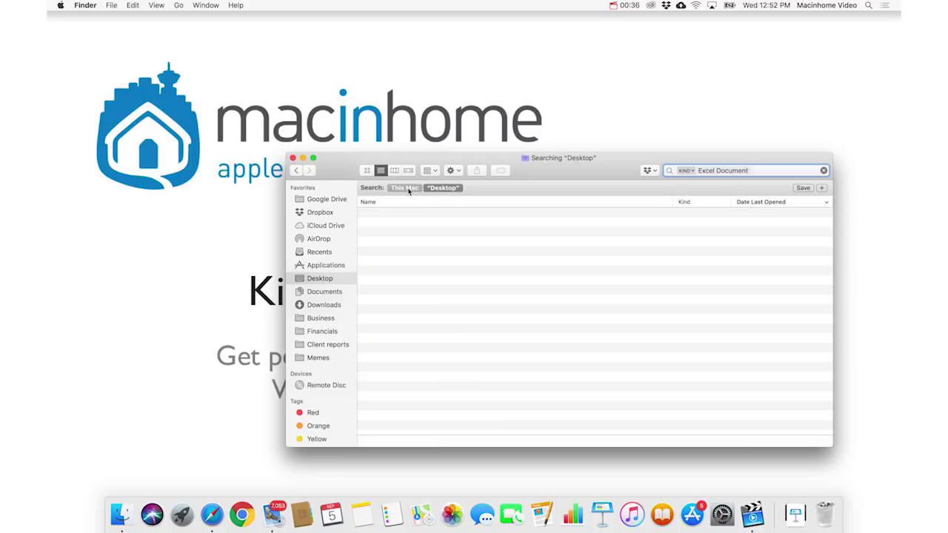
{"action": "left_click", "coordinate": [408, 189]}
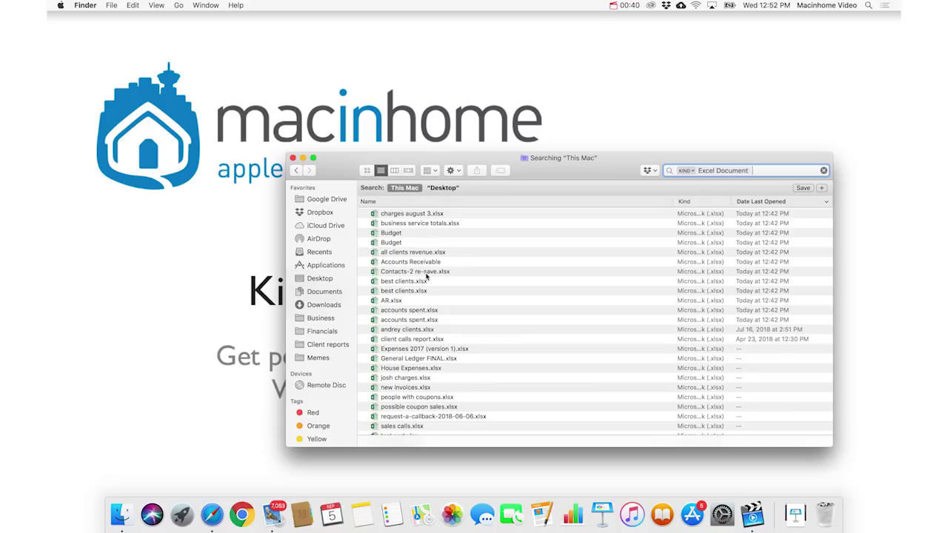
Sort the Excel results by Date Last Opened, newest first, and select the file last opened on Jul 16, 2018
{"action": "left_click", "coordinate": [755, 201]}
{"action": "left_click", "coordinate": [755, 202]}
{"action": "left_click", "coordinate": [757, 332]}
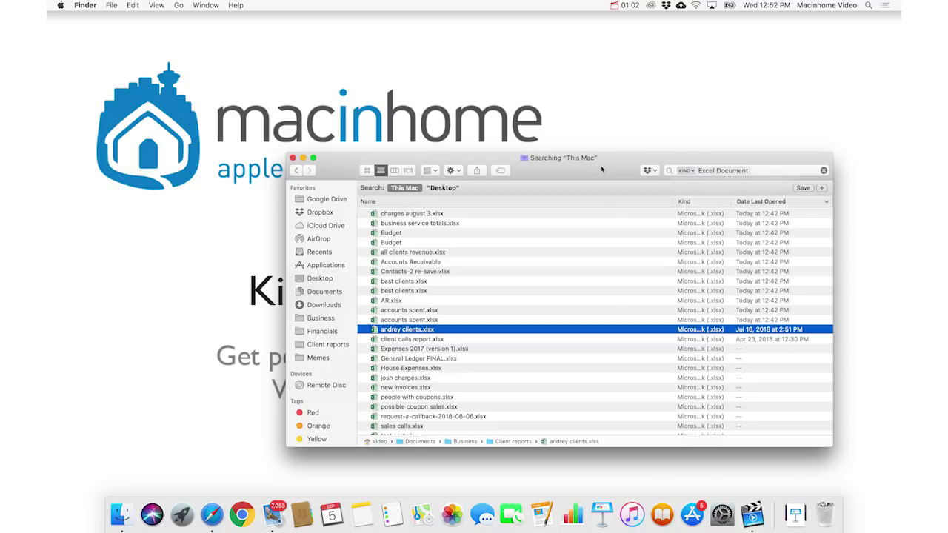
Starting from the Documents folder, search This Mac for files of kind Keynote Document
{"action": "left_click", "coordinate": [328, 292]}
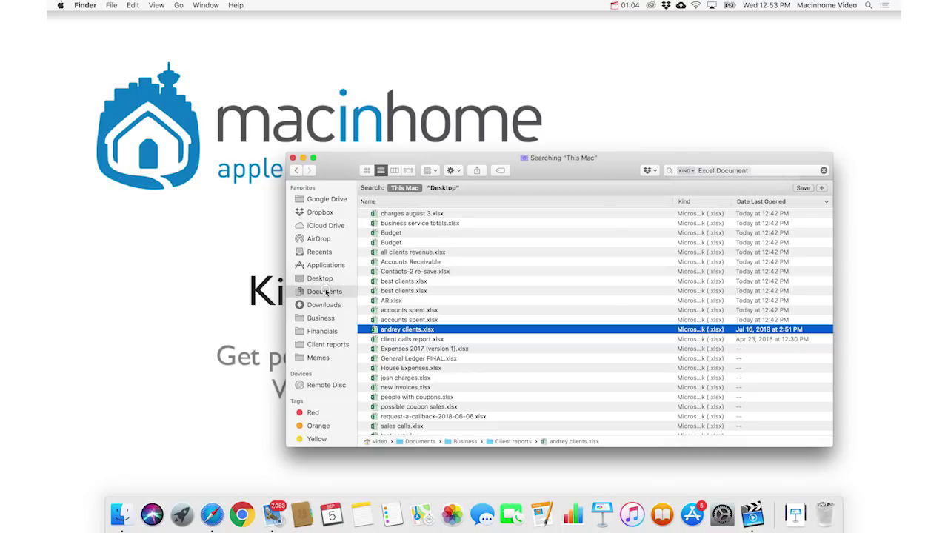
{"action": "left_click", "coordinate": [768, 169]}
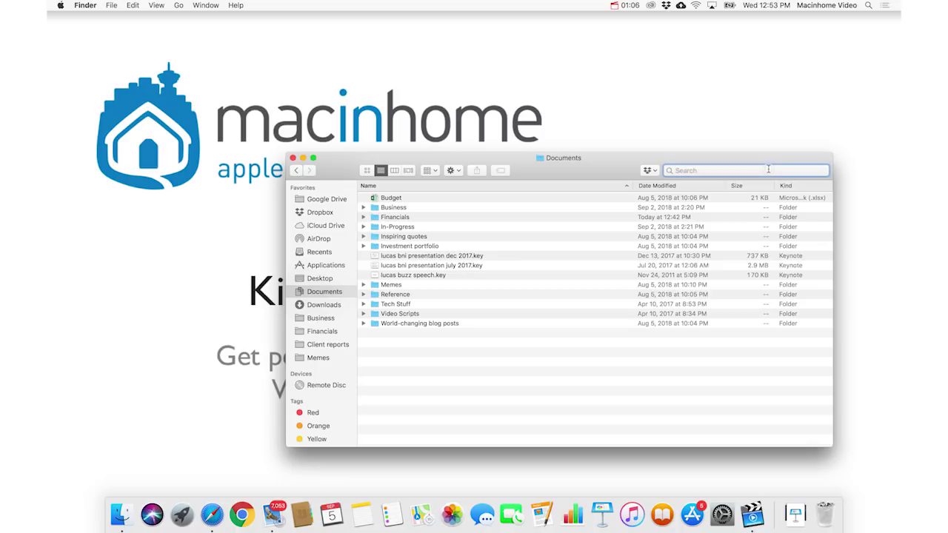
{"action": "type", "text": "keynote"}
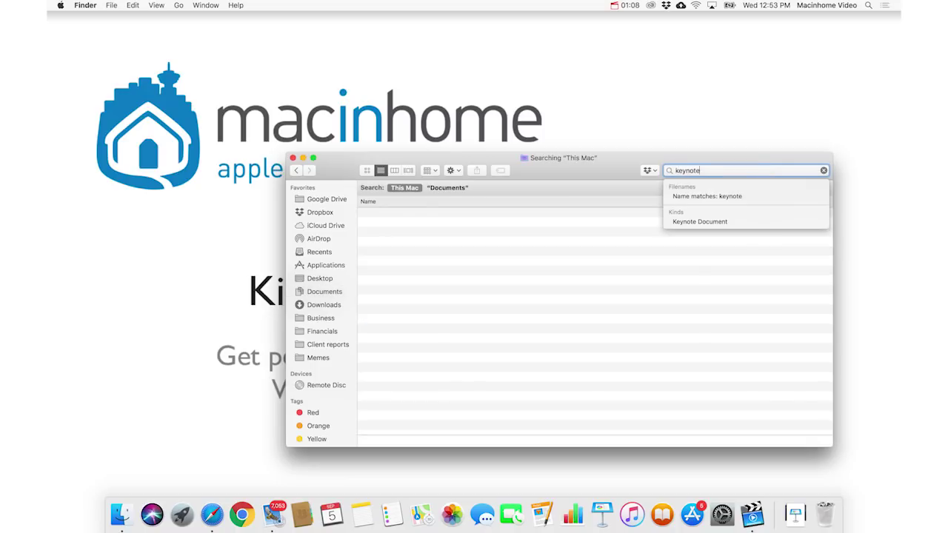
{"action": "key", "text": "Down"}
{"action": "key", "text": "Down"}
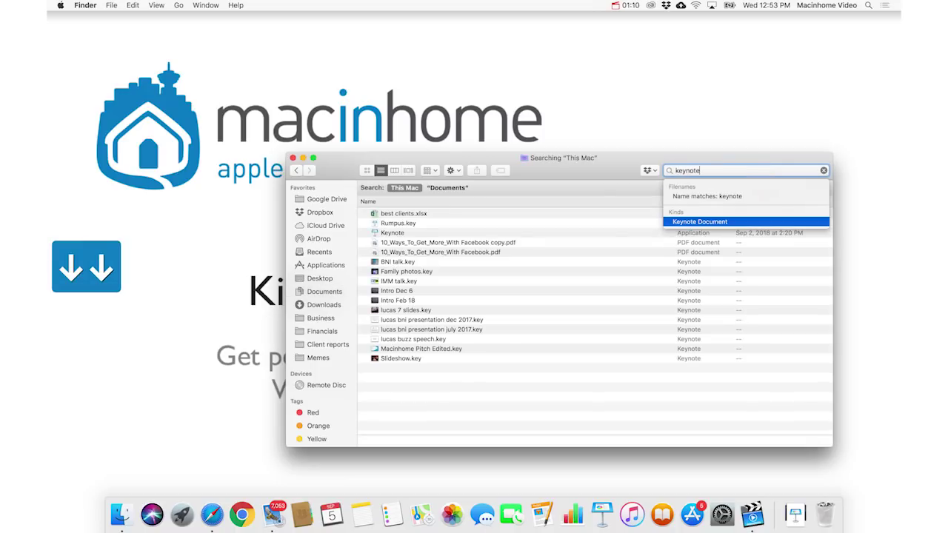
{"action": "key", "text": "Return"}
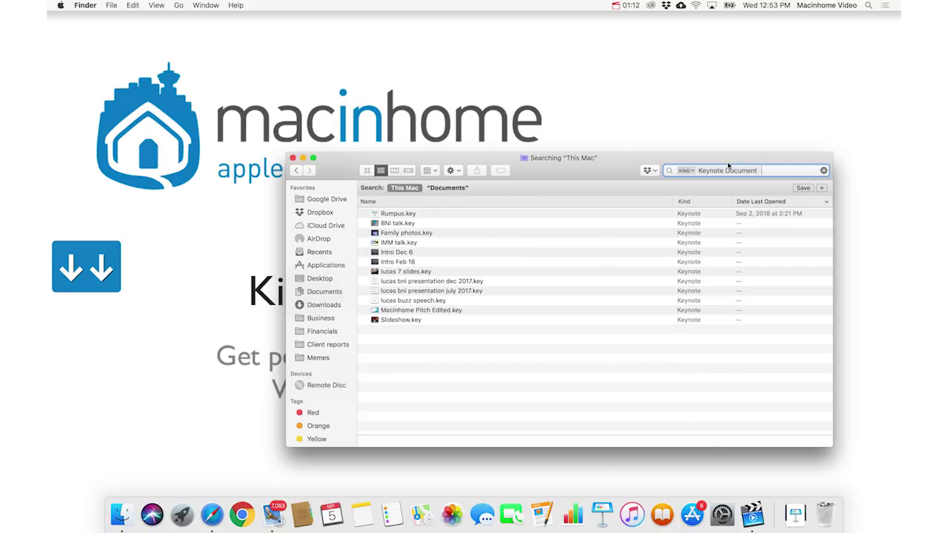
Narrow the Keynote results with the keyword "pitch" and the Documents scope, and select Macinhome Pitch Edited.key
{"action": "type", "text": "pitch"}
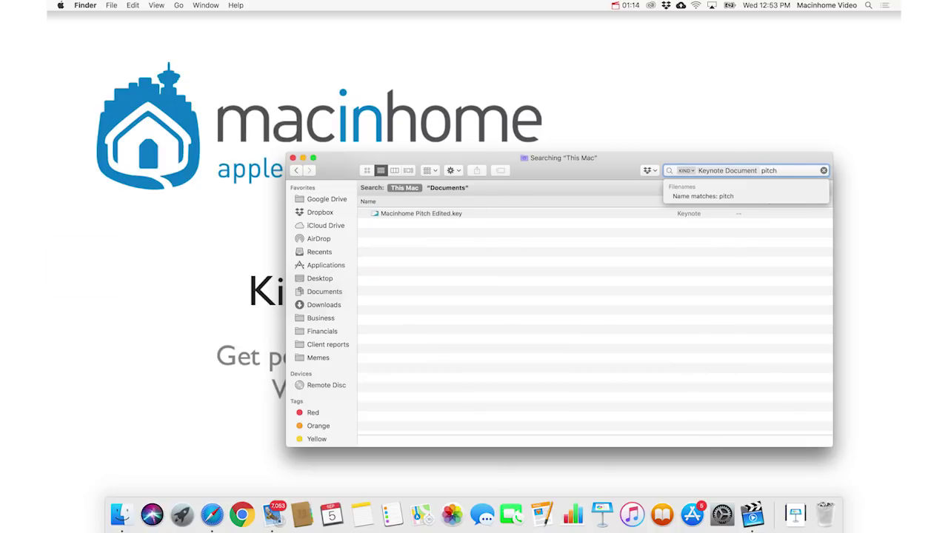
{"action": "key", "text": "Return"}
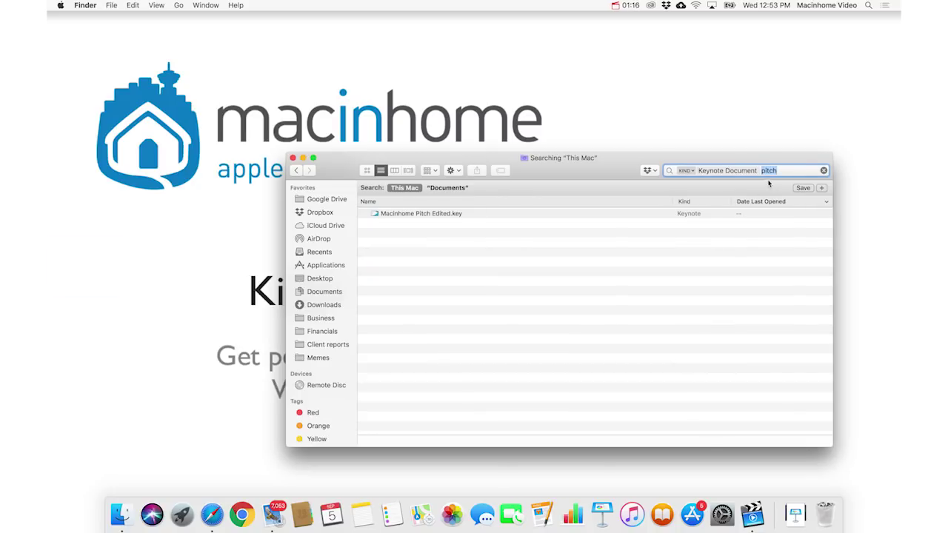
{"action": "left_click", "coordinate": [444, 190]}
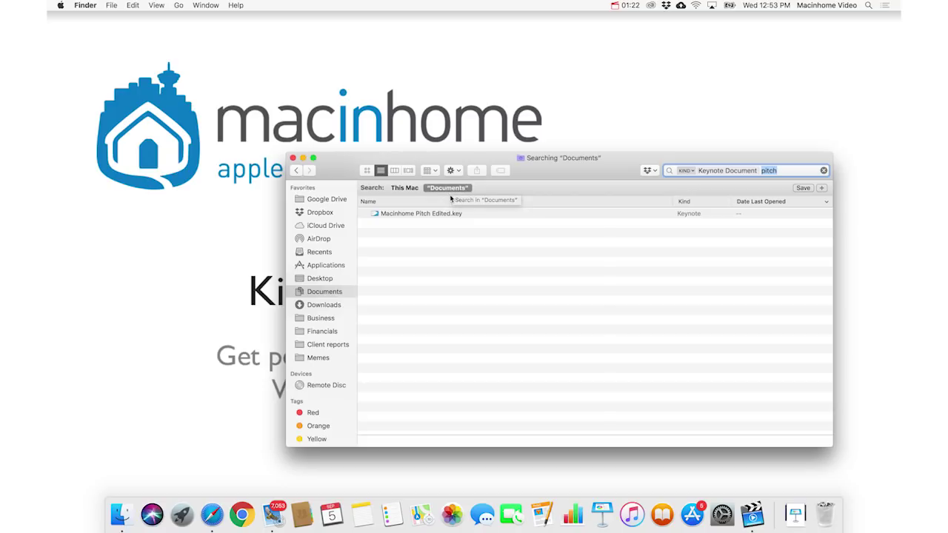
{"action": "left_click", "coordinate": [431, 214]}
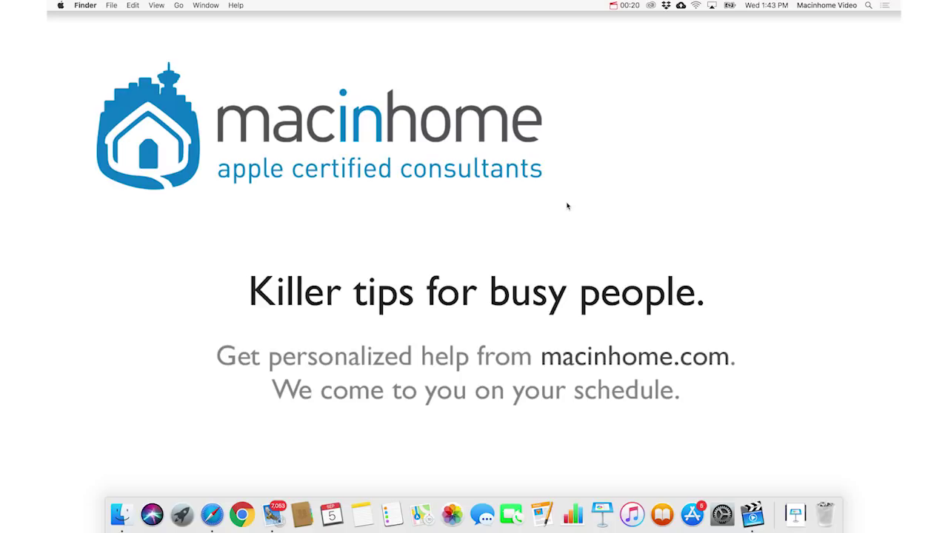
Open a Finder window on the Documents folder and search This Mac for files of kind Excel Document
{"action": "left_click", "coordinate": [120, 516]}
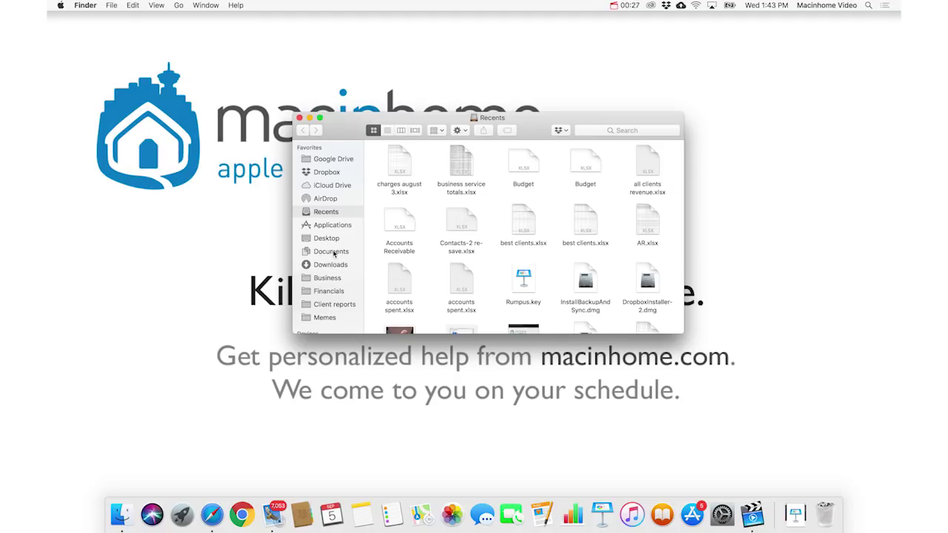
{"action": "left_click", "coordinate": [333, 253]}
{"action": "left_click", "coordinate": [596, 132]}
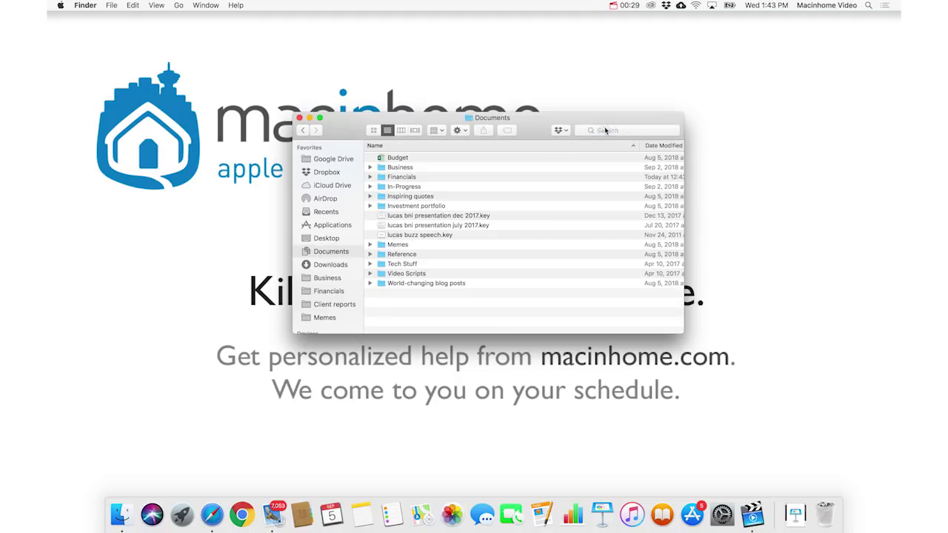
{"action": "type", "text": "excel"}
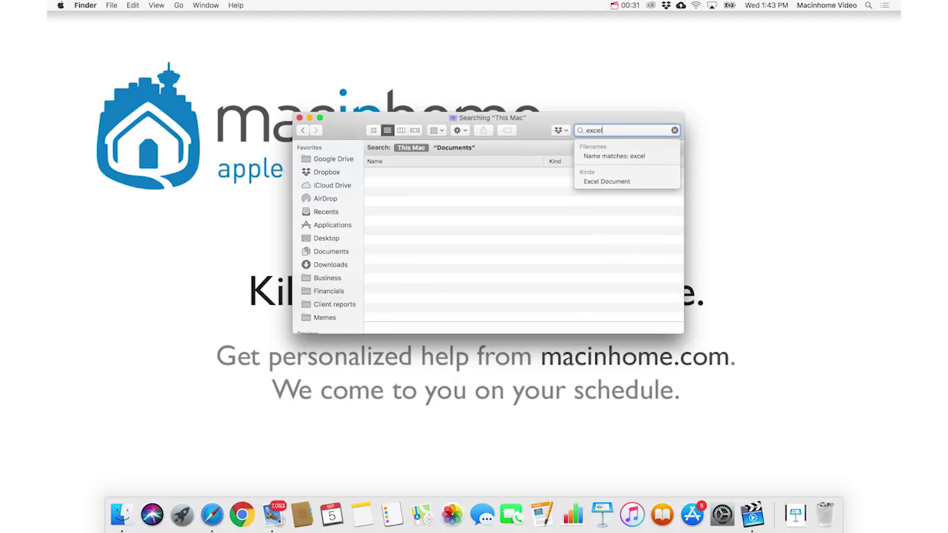
{"action": "key", "text": "Down"}
{"action": "key", "text": "Down"}
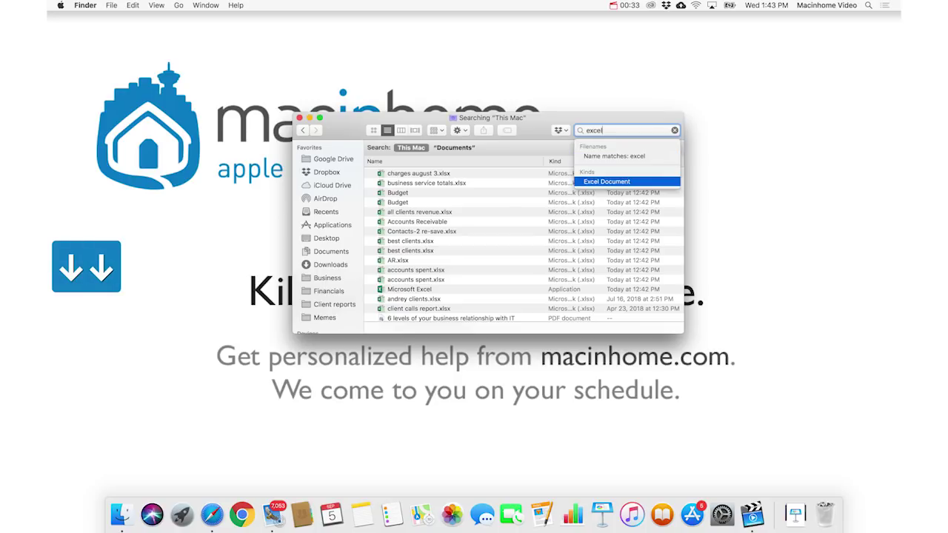
{"action": "key", "text": "Return"}
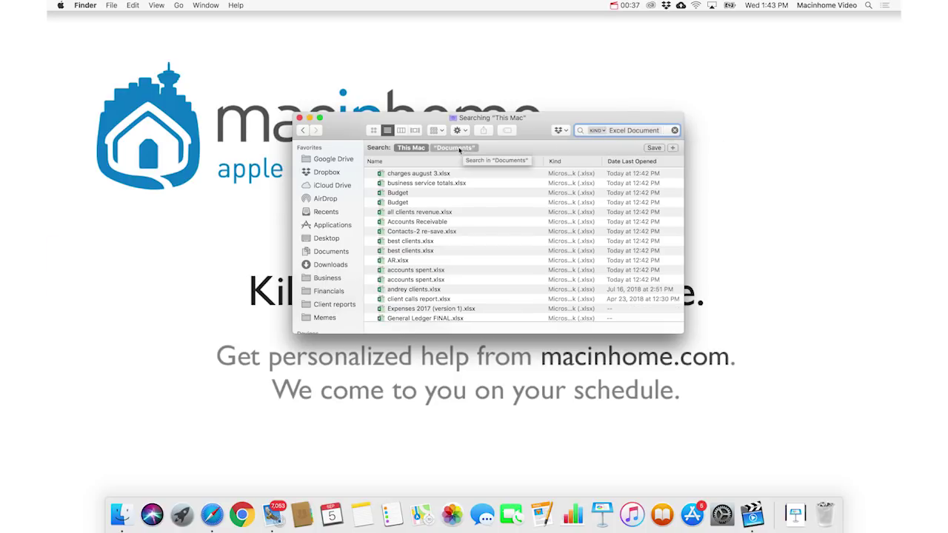
Compare the Excel results in the Documents and This Mac scopes, and close the Finder window
{"action": "left_click", "coordinate": [449, 148]}
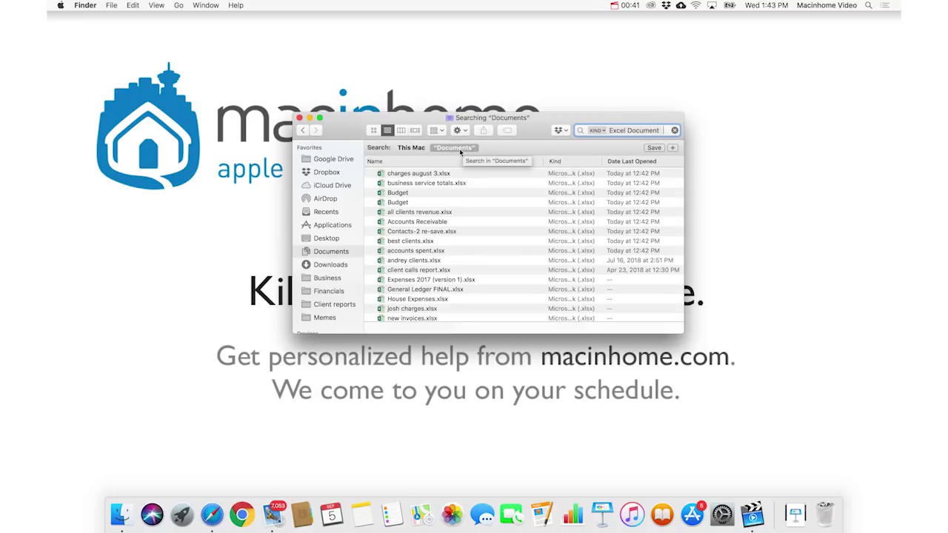
{"action": "left_click", "coordinate": [412, 148]}
{"action": "left_click", "coordinate": [299, 117]}
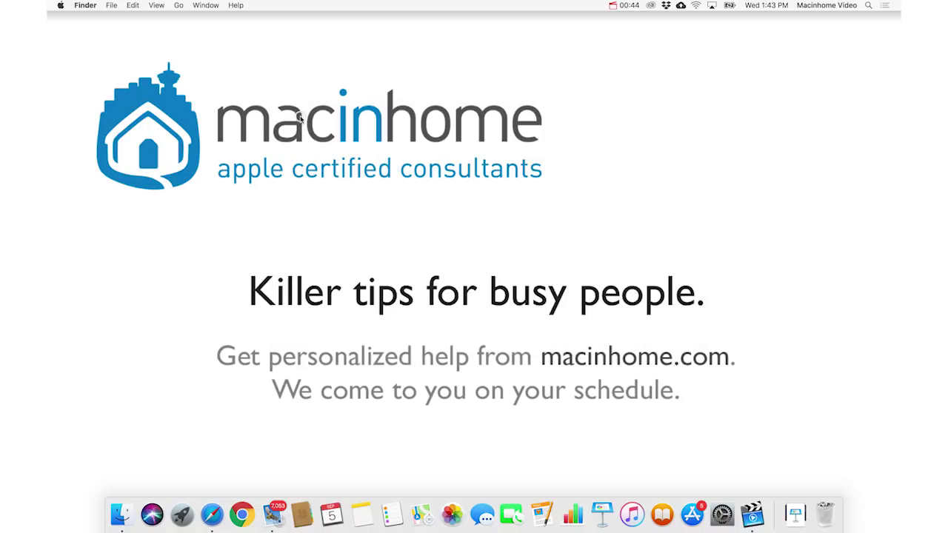
Switch to Mail, search the first account's Sent mailbox with "to:" plus the recipient's first name, and compare the All and Sent scopes
{"action": "left_click", "coordinate": [273, 513]}
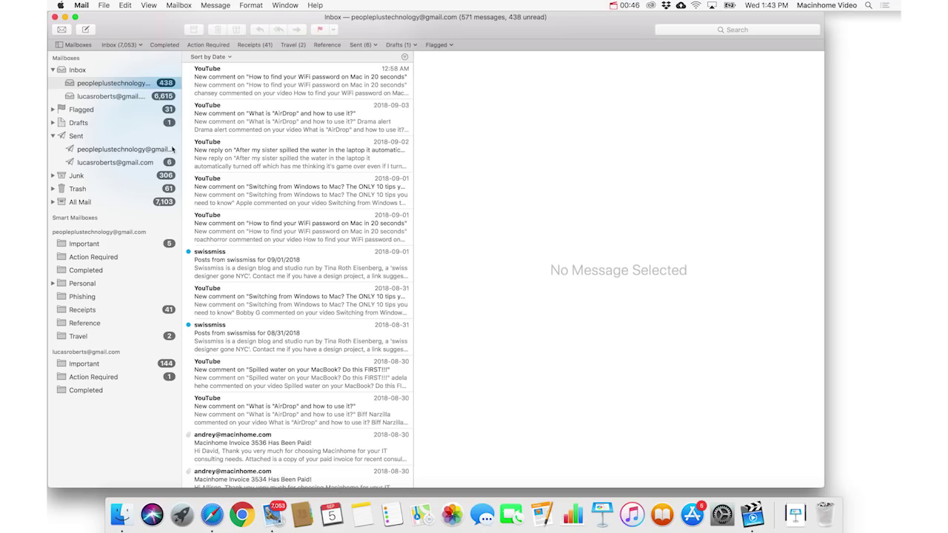
{"action": "left_click", "coordinate": [112, 149]}
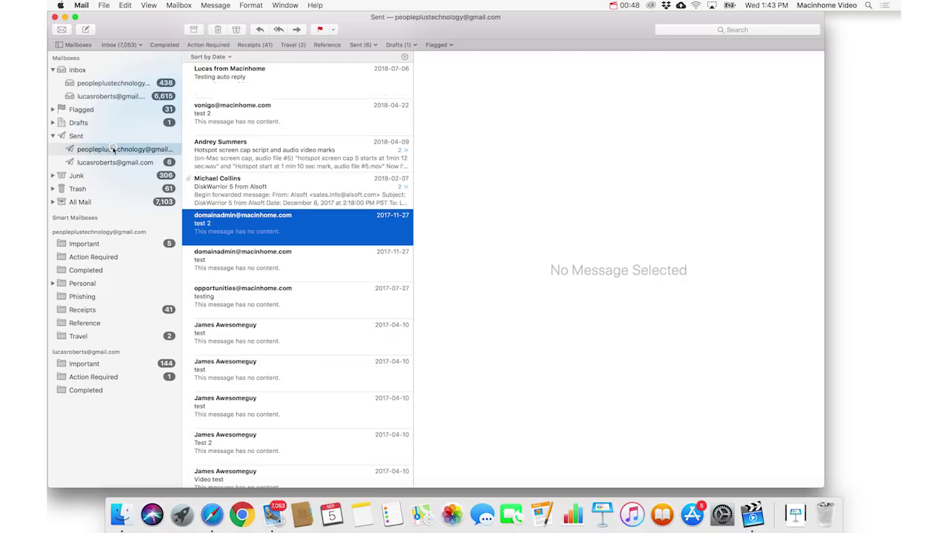
{"action": "left_click", "coordinate": [680, 32]}
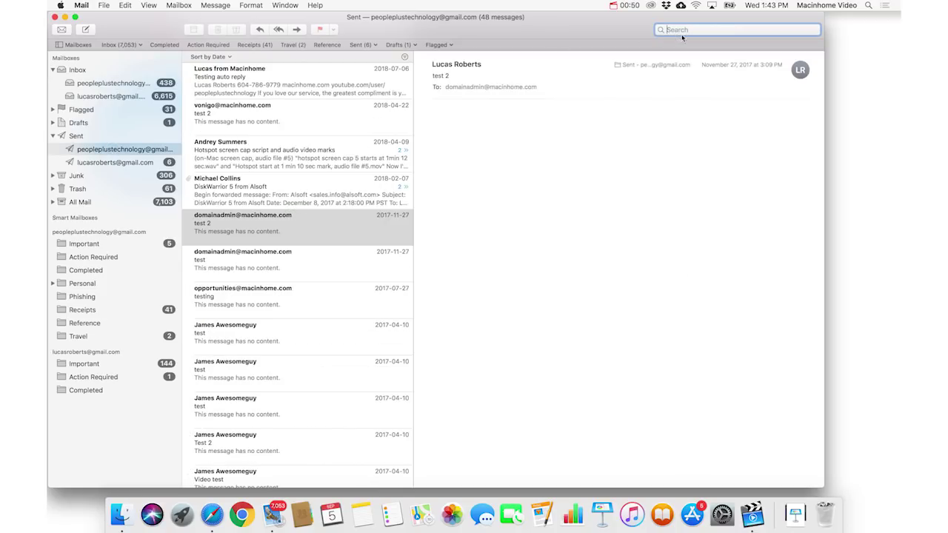
{"action": "type", "text": "to:james"}
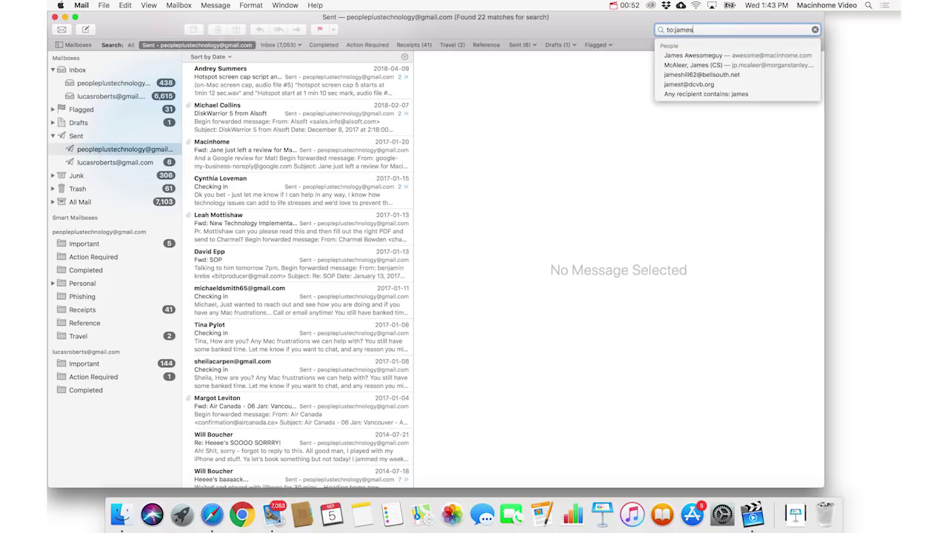
{"action": "key", "text": "Return"}
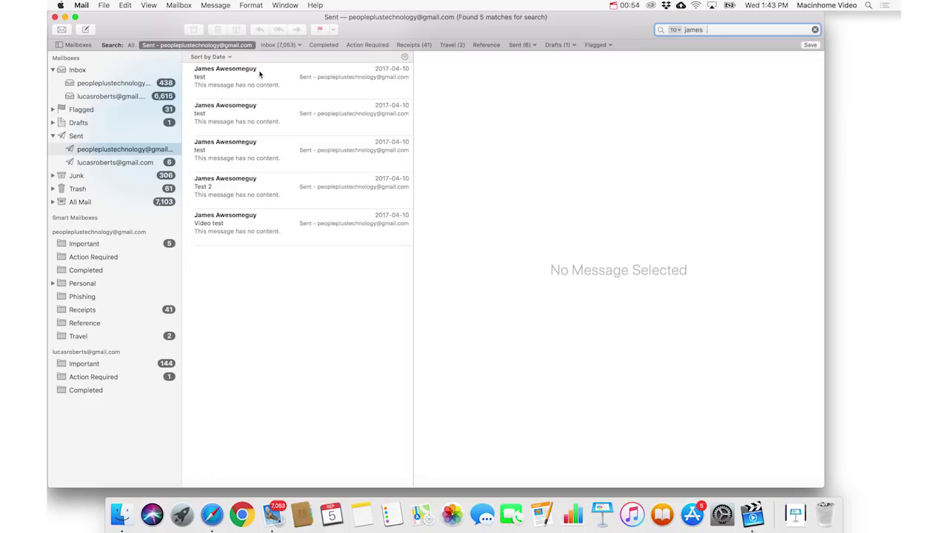
{"action": "left_click", "coordinate": [130, 45]}
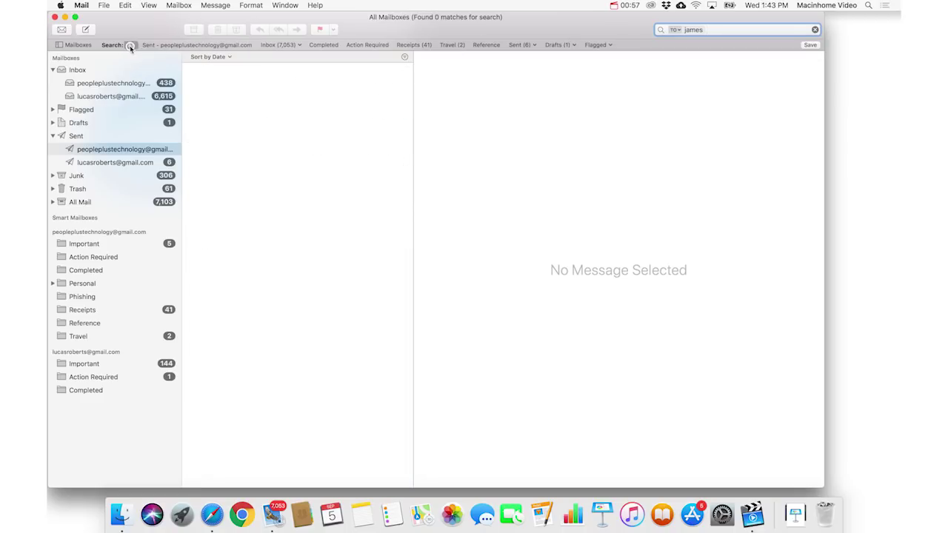
{"action": "left_click", "coordinate": [175, 46]}
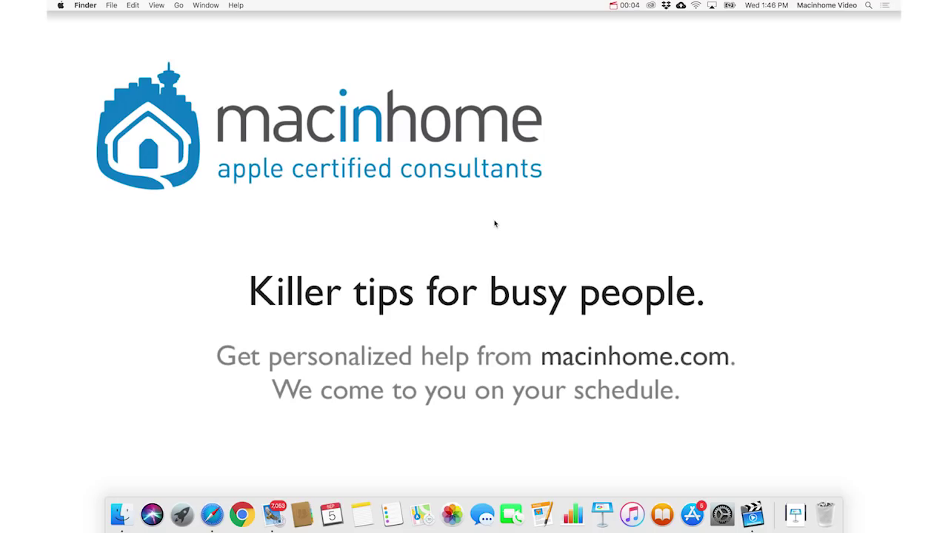
Open a Finder window and search all of This Mac for the plain keyword "keynote" without a filter
{"action": "left_click", "coordinate": [121, 515]}
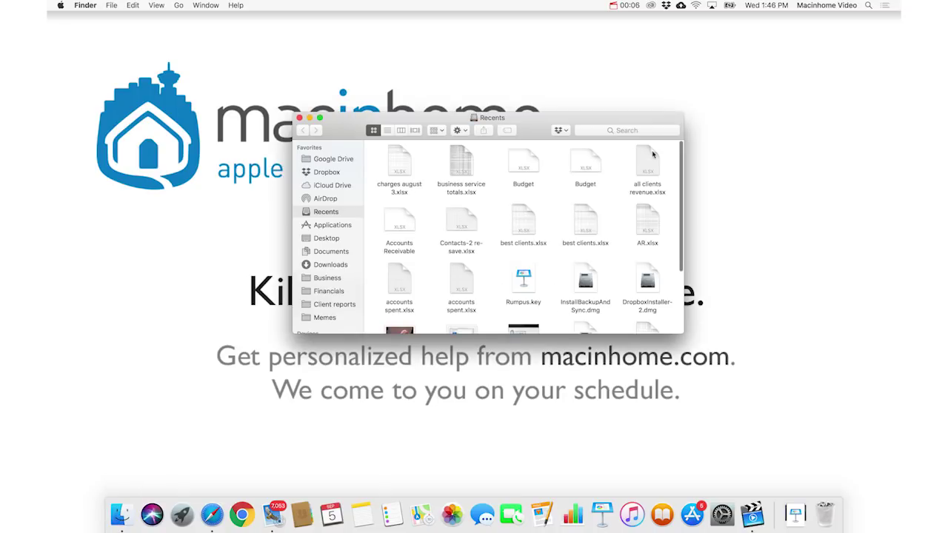
{"action": "left_click", "coordinate": [627, 130]}
{"action": "type", "text": "keynote"}
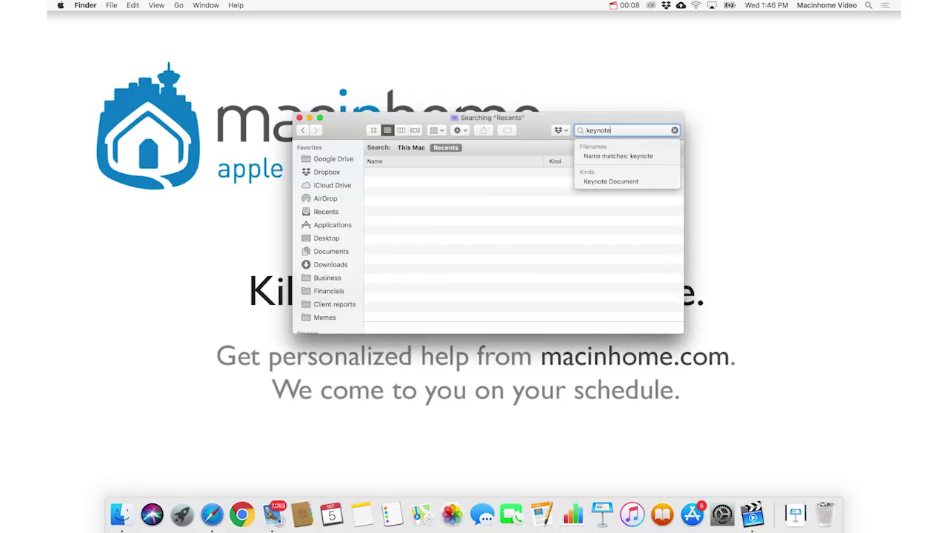
{"action": "left_click", "coordinate": [400, 148]}
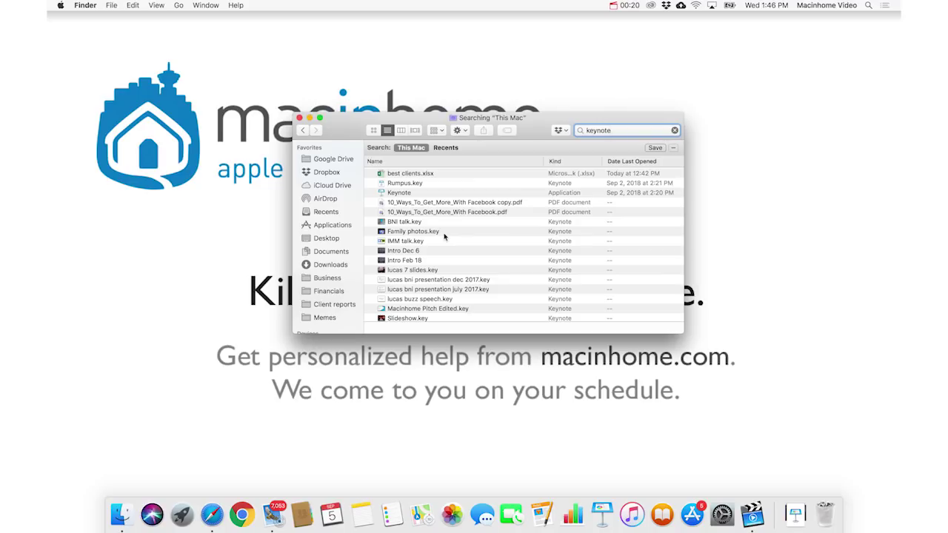
Replace the plain keyword search with a search for files of kind Keynote Document
{"action": "key", "text": "super+a"}
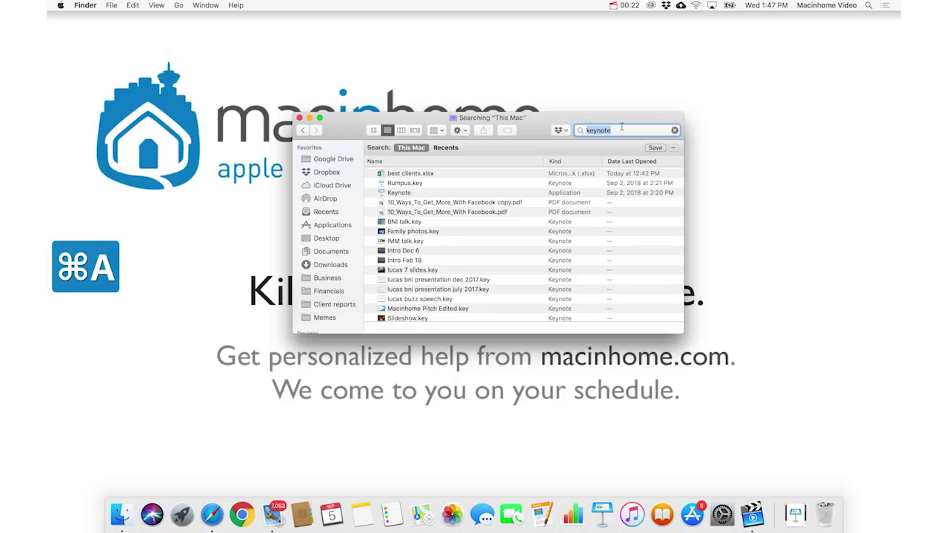
{"action": "type", "text": "keynote"}
{"action": "key", "text": "Down"}
{"action": "key", "text": "Down"}
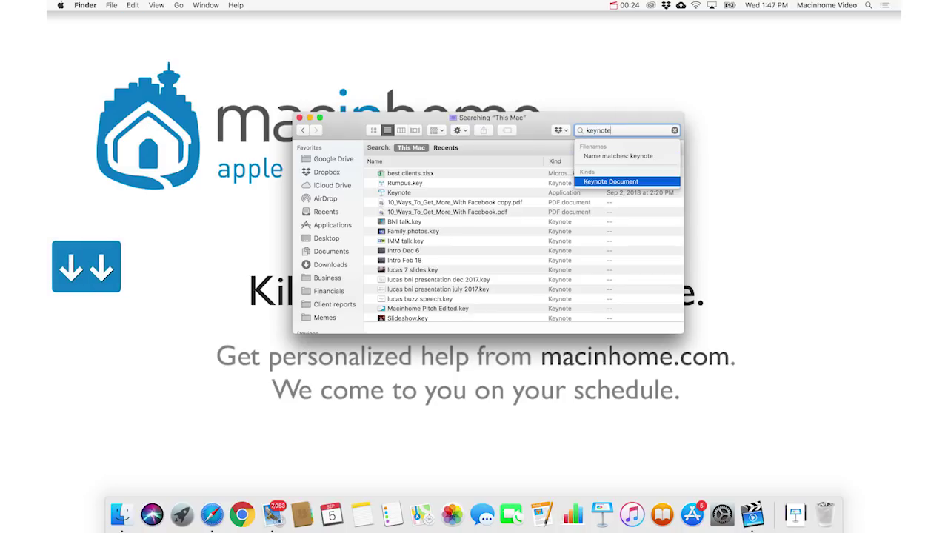
{"action": "key", "text": "Return"}
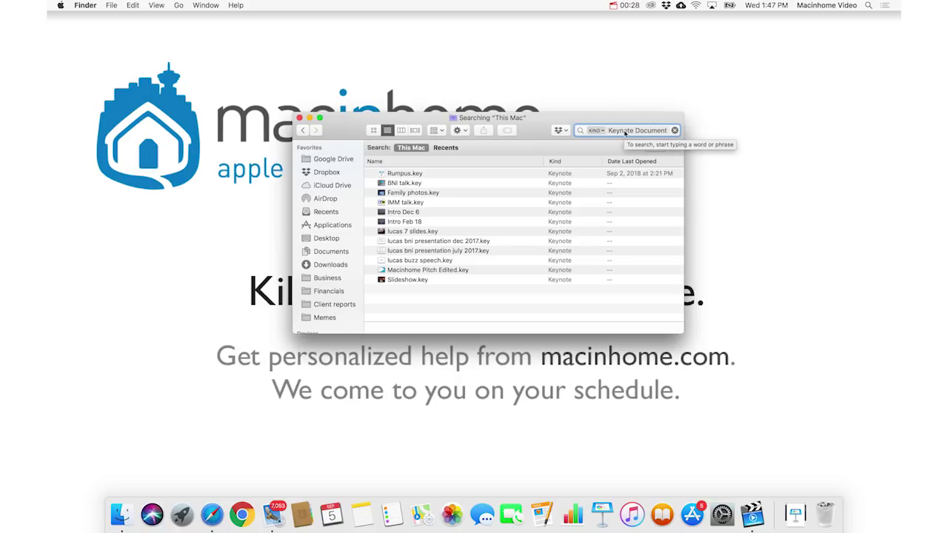
Replace the kind filter with a filename search for "keynote" and select the Keynote application
{"action": "key", "text": "super+a"}
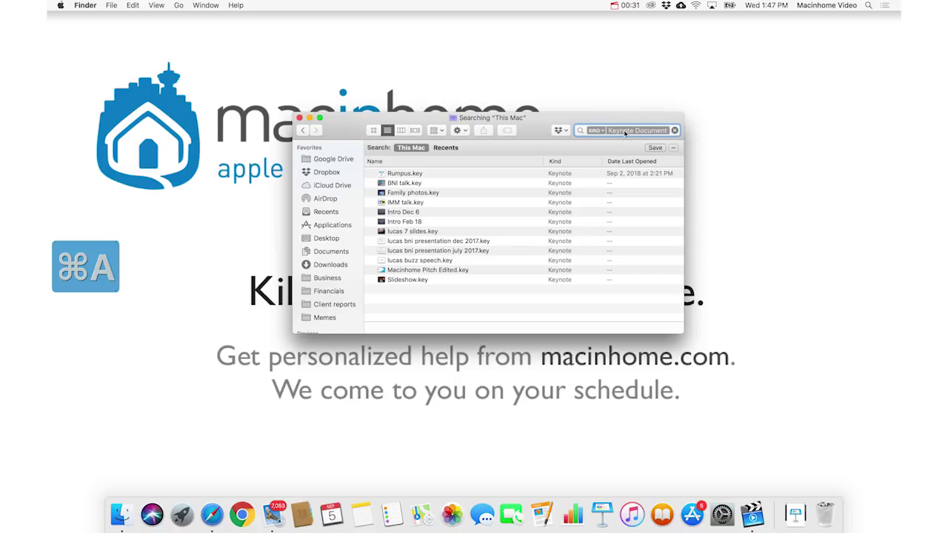
{"action": "type", "text": "keynote"}
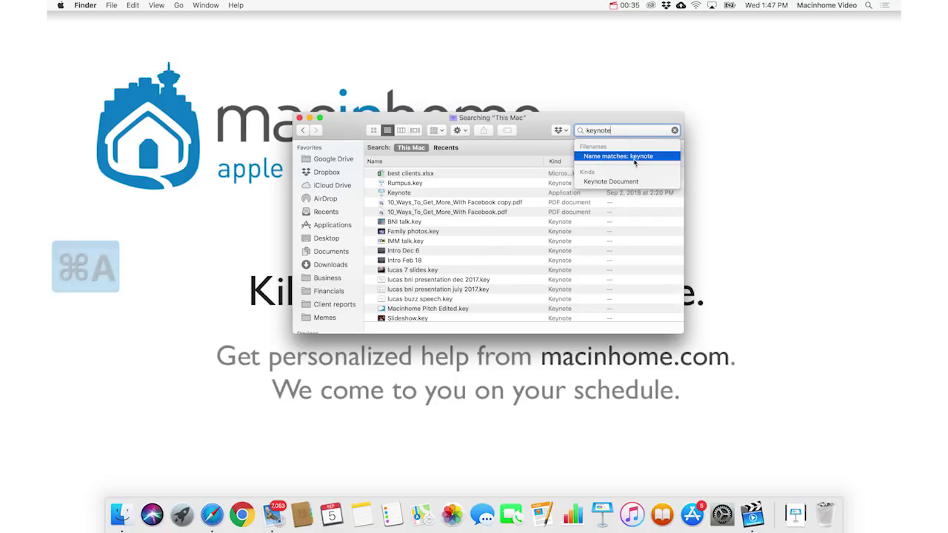
{"action": "left_click", "coordinate": [639, 157]}
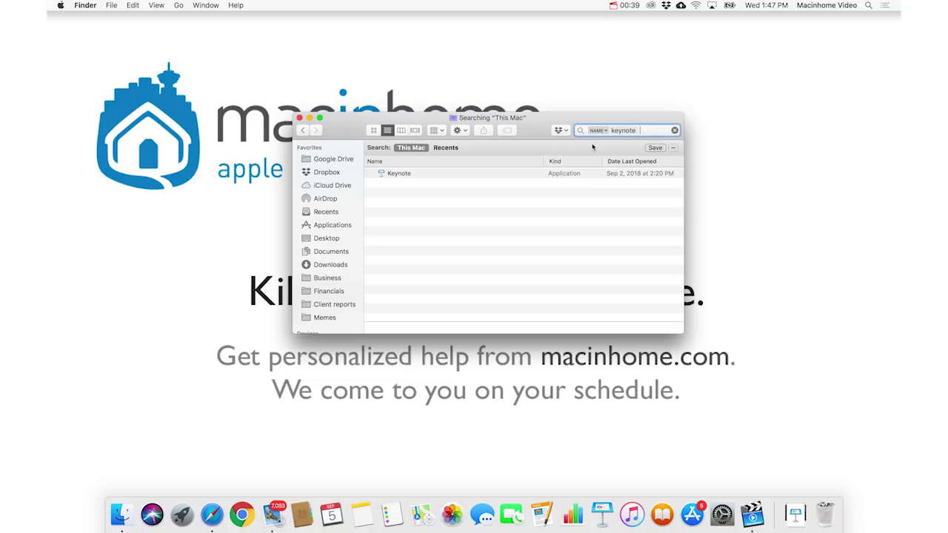
{"action": "left_click", "coordinate": [438, 174]}
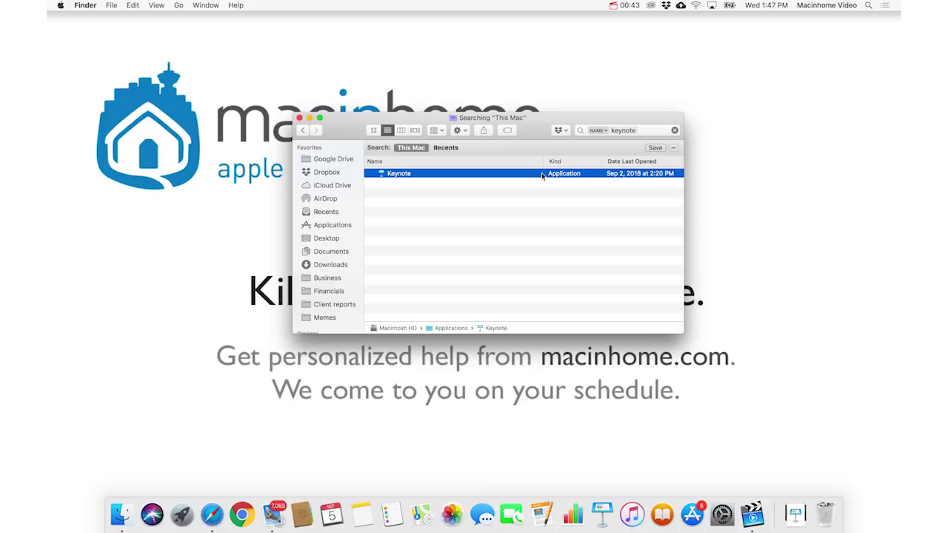
Switch to Mail, replace the recipient search with another contact's first name, and widen the search to all mailboxes
{"action": "left_click", "coordinate": [272, 514]}
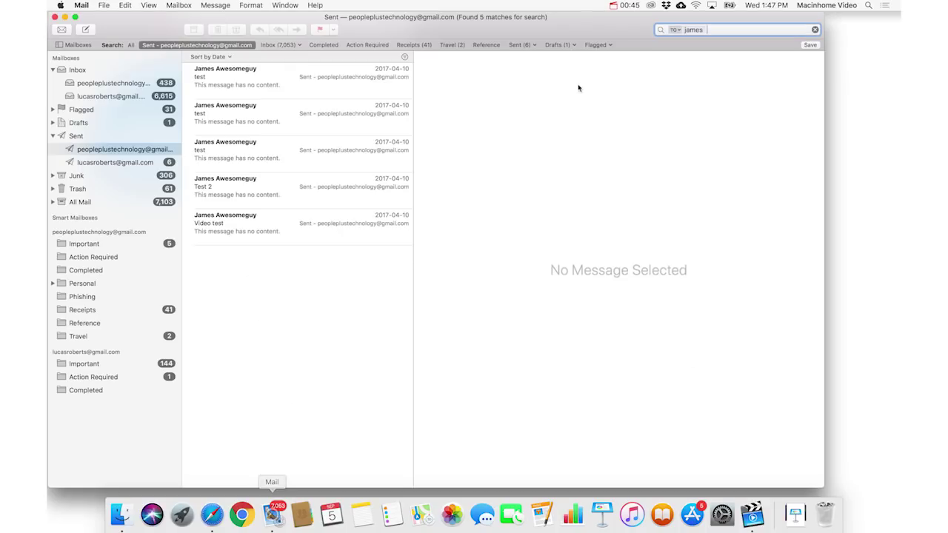
{"action": "key", "text": "BackSpace"}
{"action": "key", "text": "BackSpace"}
{"action": "type", "text": "andr"}
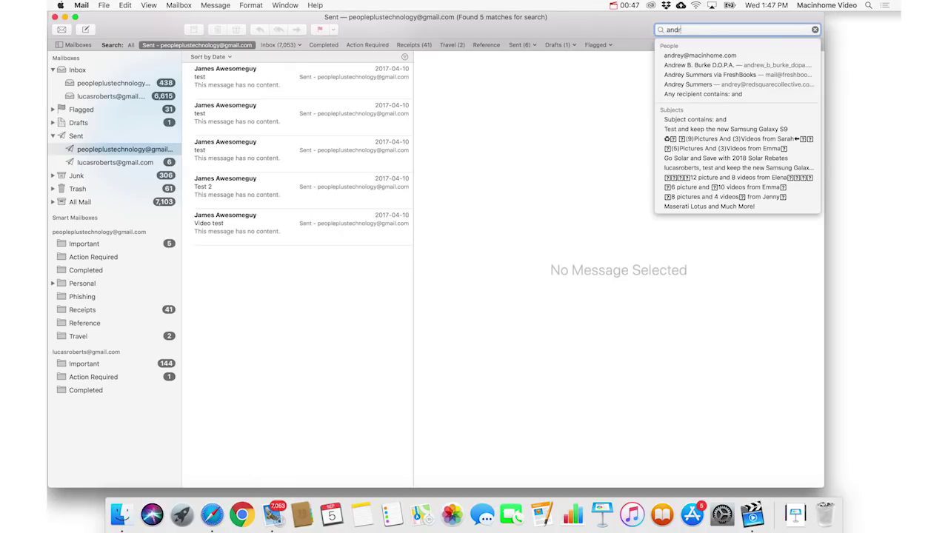
{"action": "type", "text": "ey"}
{"action": "key", "text": "Return"}
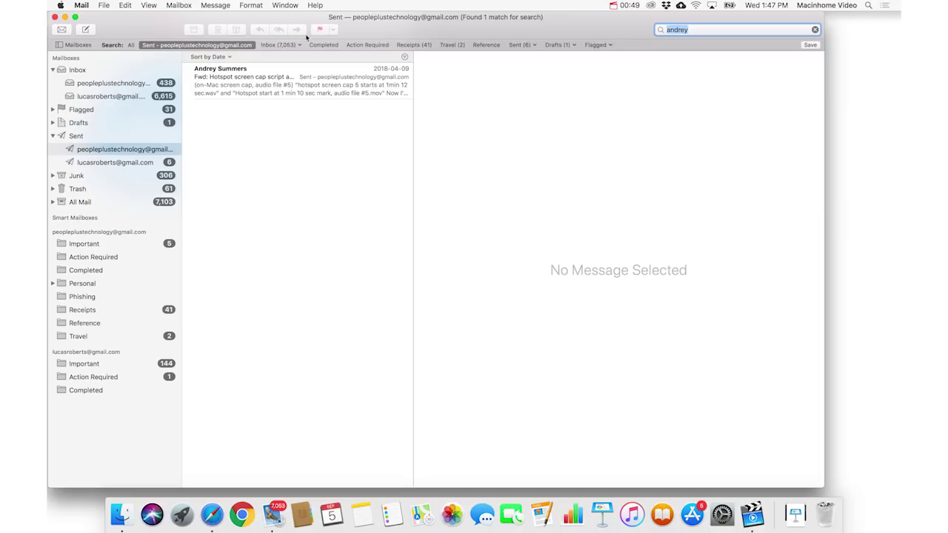
{"action": "left_click", "coordinate": [131, 44]}
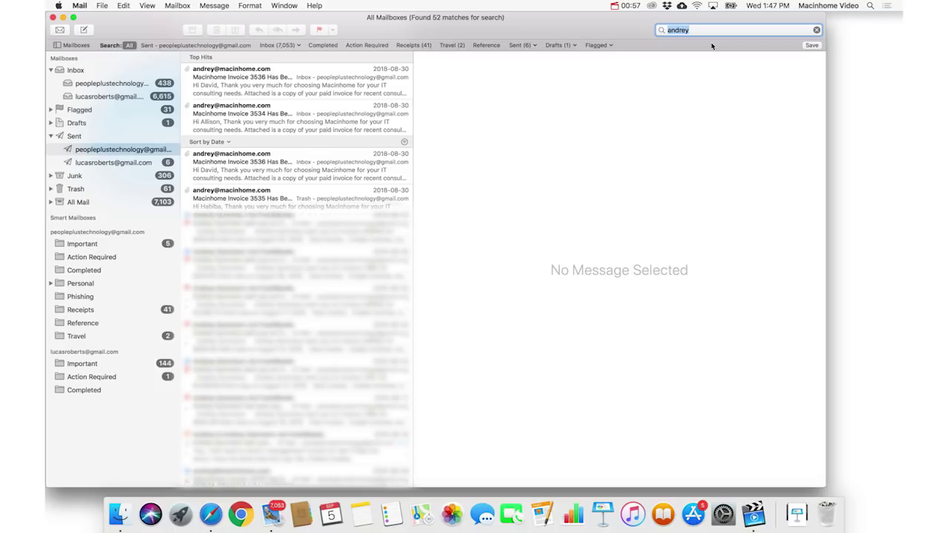
Search all mailboxes with "to:" plus the contact's first name, and change the filter from To to From
{"action": "type", "text": "to:andrey"}
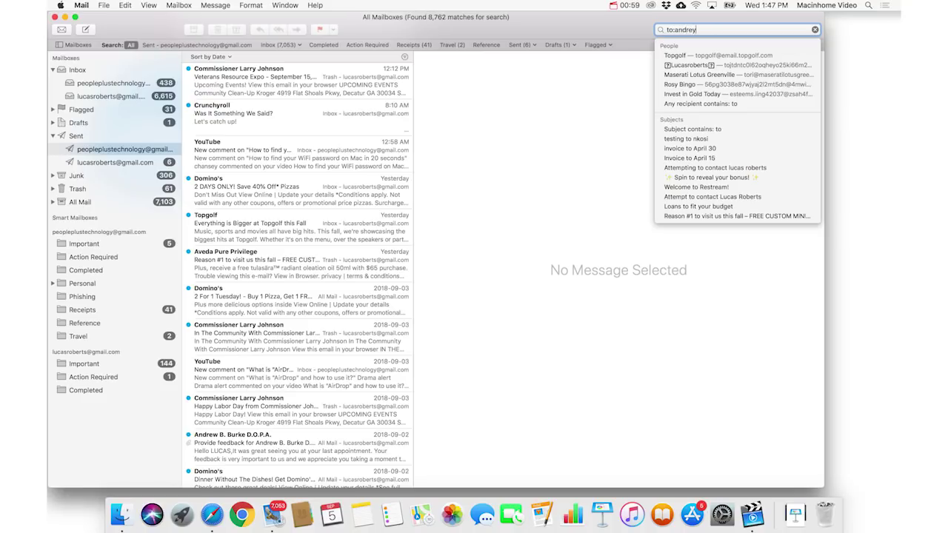
{"action": "key", "text": "Return"}
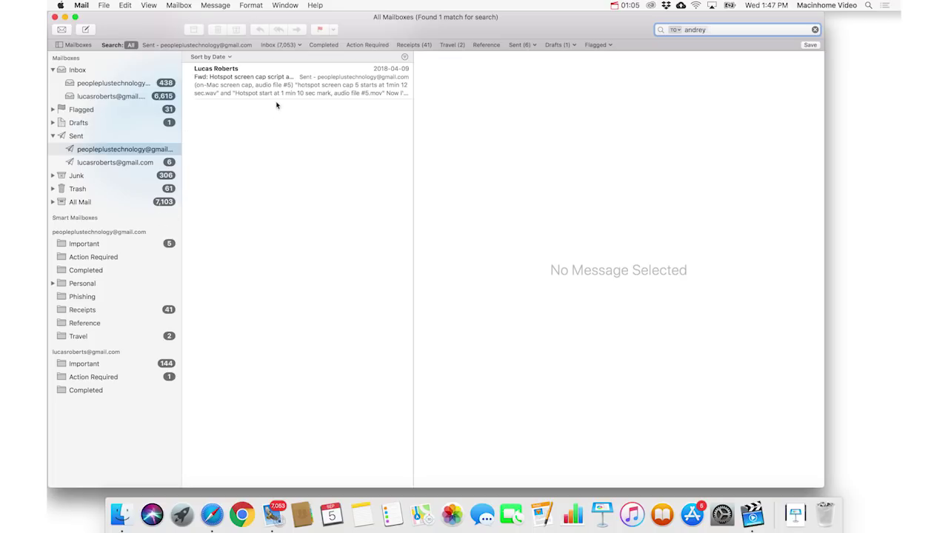
{"action": "left_click", "coordinate": [677, 30]}
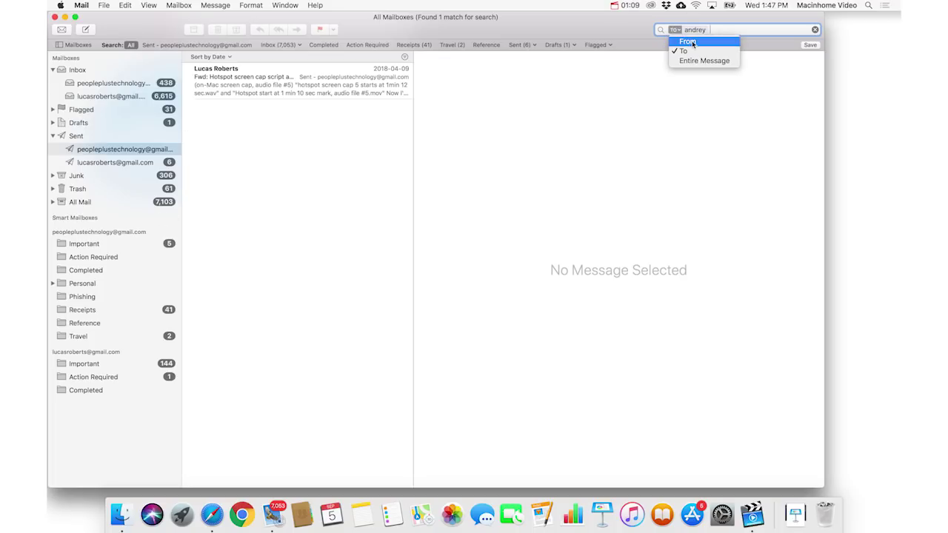
{"action": "left_click", "coordinate": [688, 41]}
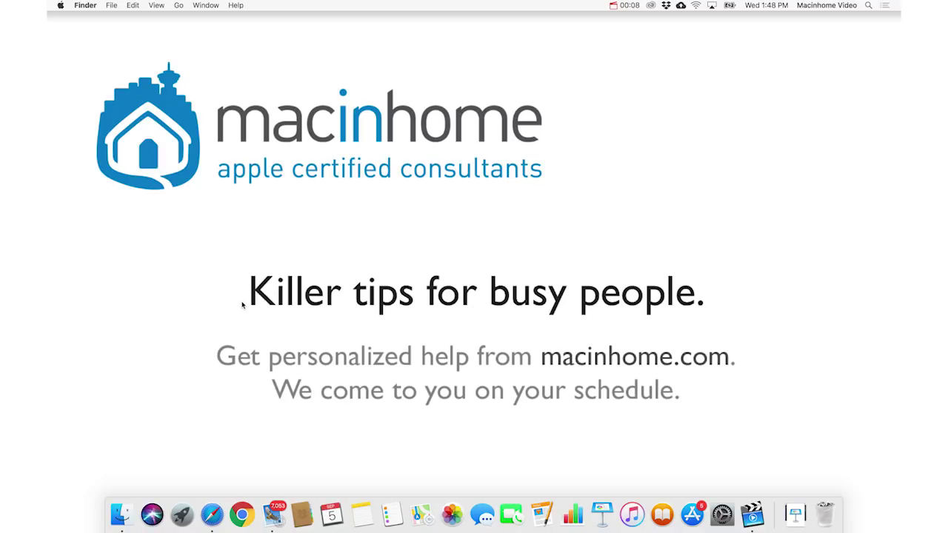
Open a Finder window and search all of This Mac for files of kind PDF Document
{"action": "left_click", "coordinate": [121, 514]}
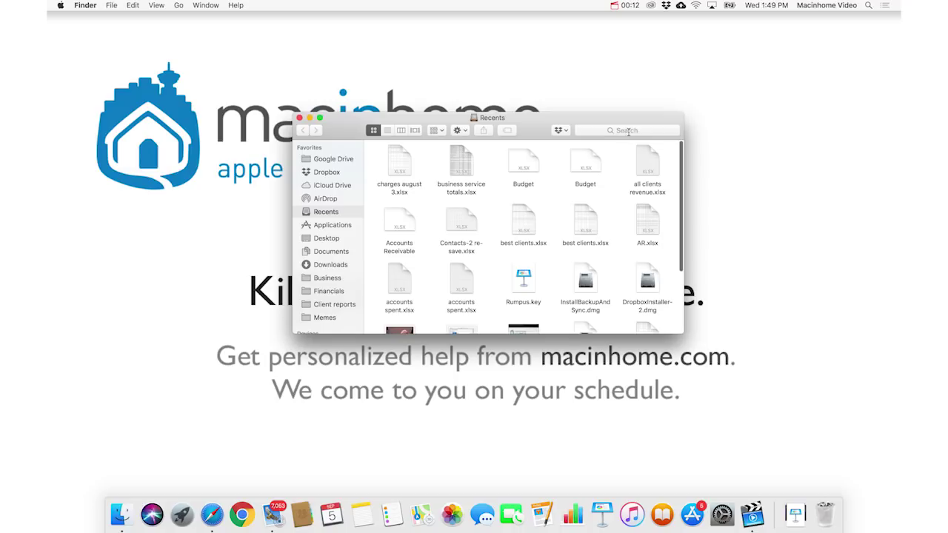
{"action": "left_click", "coordinate": [628, 132]}
{"action": "type", "text": "pdf"}
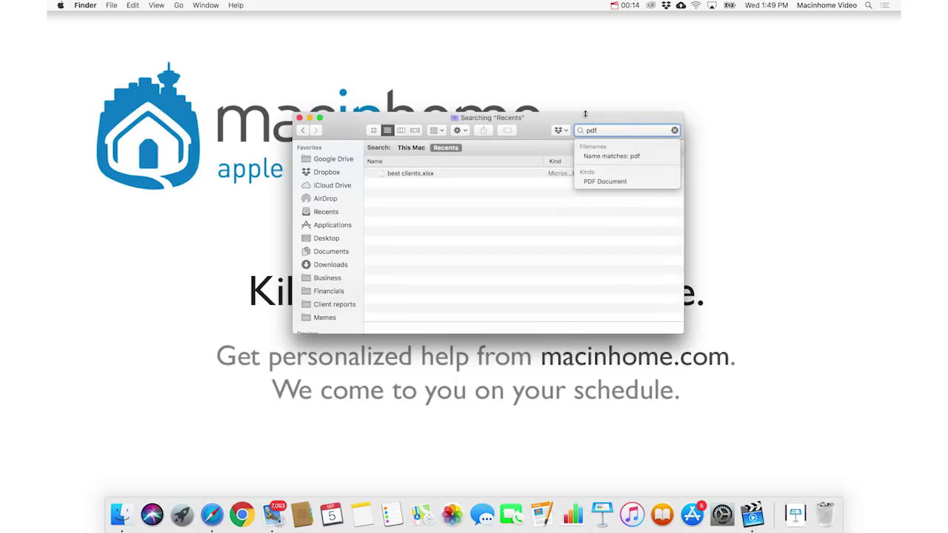
{"action": "left_click", "coordinate": [606, 181]}
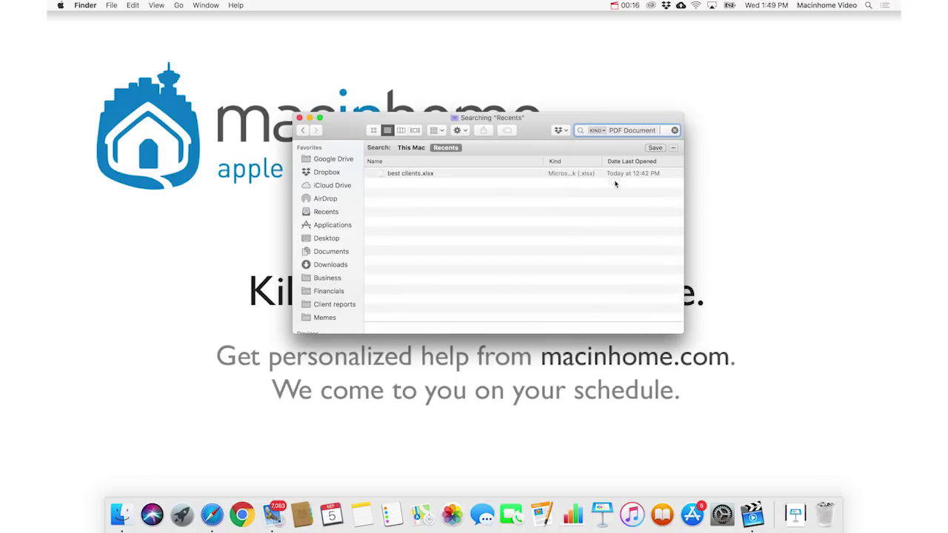
{"action": "left_click", "coordinate": [411, 148]}
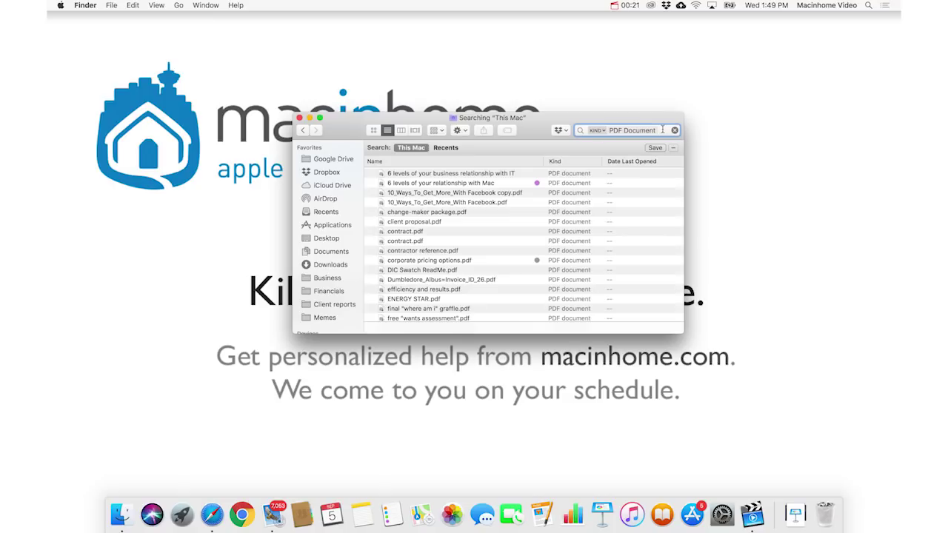
Narrow the PDF Document search with the keyword "chicken" and close the Finder window
{"action": "type", "text": "chicken"}
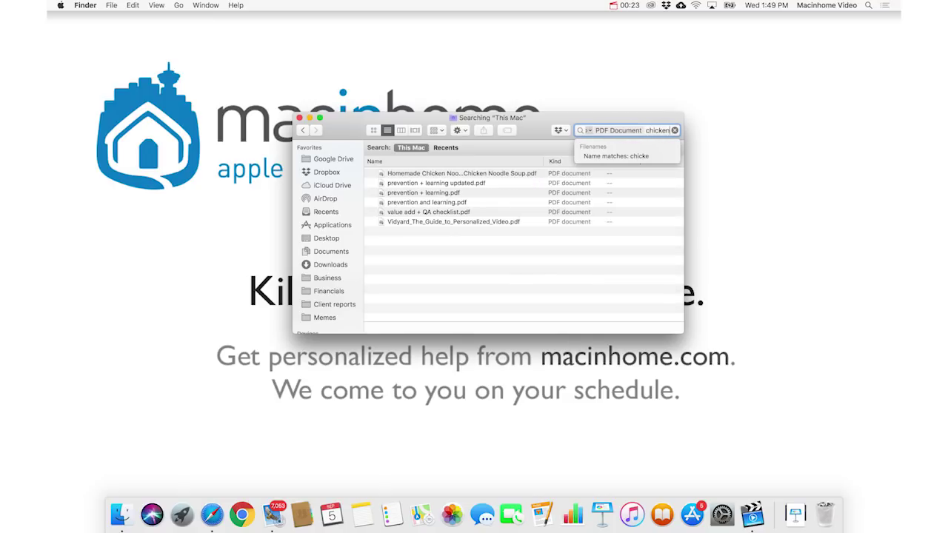
{"action": "key", "text": "Return"}
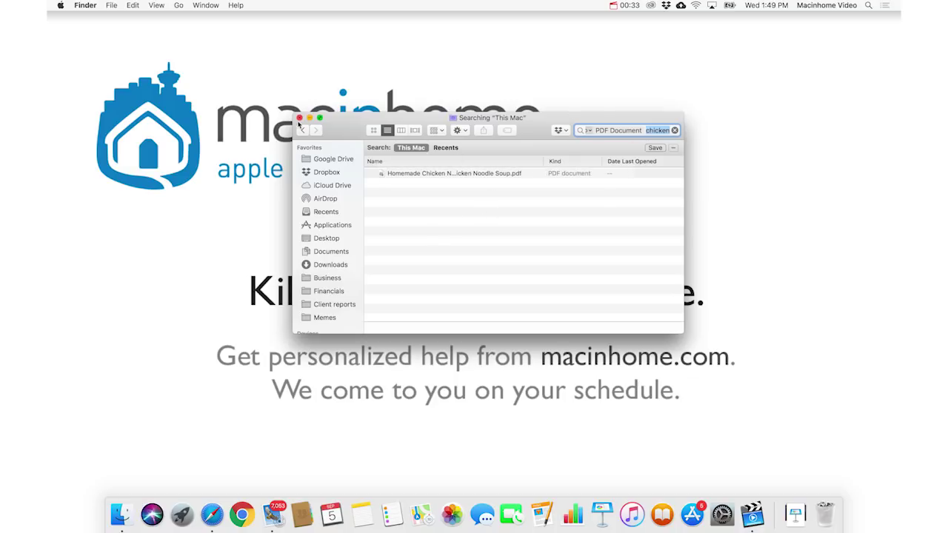
{"action": "left_click", "coordinate": [299, 117]}
Switch to Mail and search all mailboxes for the sender's first name plus "invoice" without a filter
{"action": "left_click", "coordinate": [274, 513]}
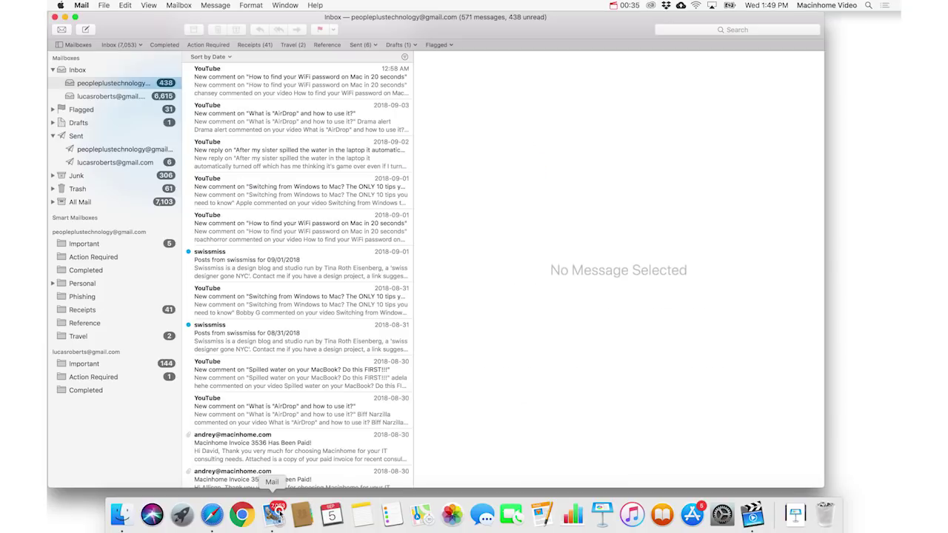
{"action": "left_click", "coordinate": [696, 30]}
{"action": "type", "text": "aaron invoice"}
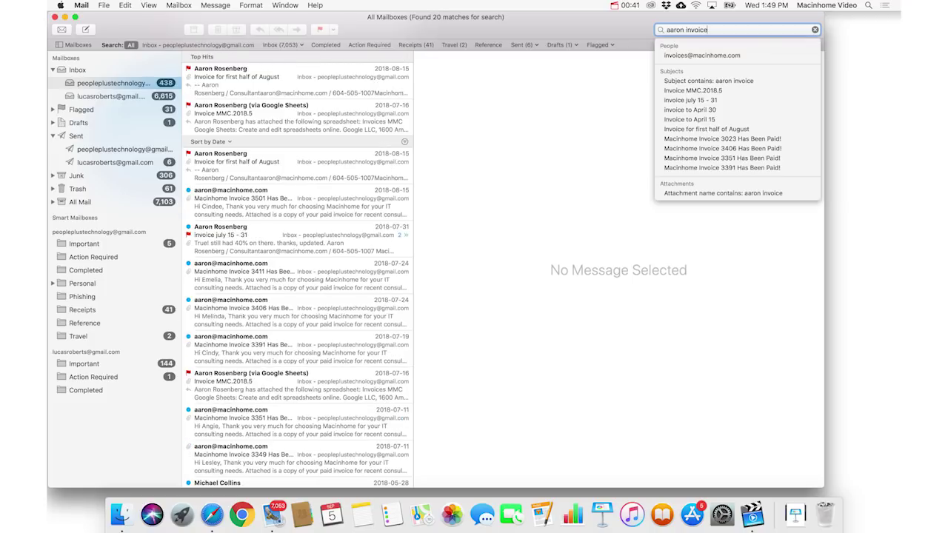
Replace the plain search with "from:" plus the sender's first name and the PDF Document attachment type filter
{"action": "key", "text": "super+a"}
{"action": "type", "text": "from"}
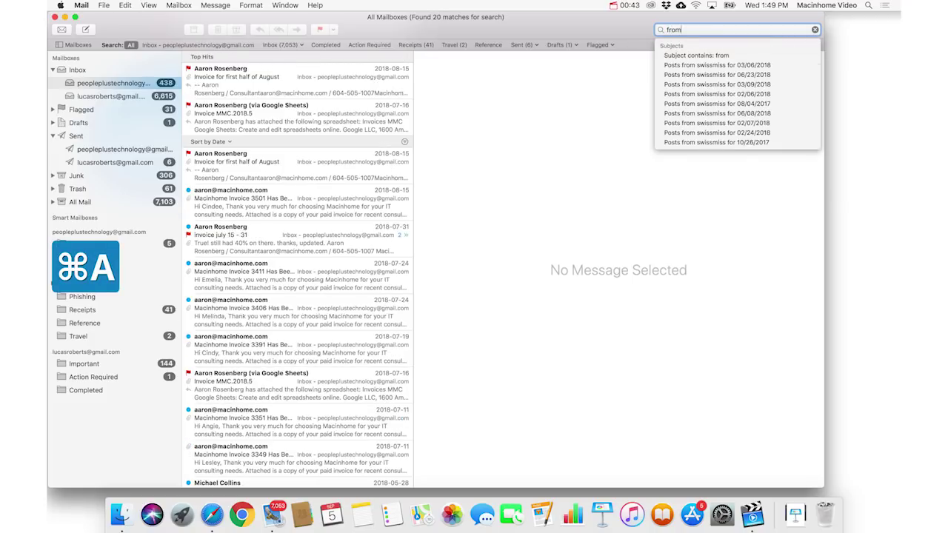
{"action": "type", "text": ":aaron "}
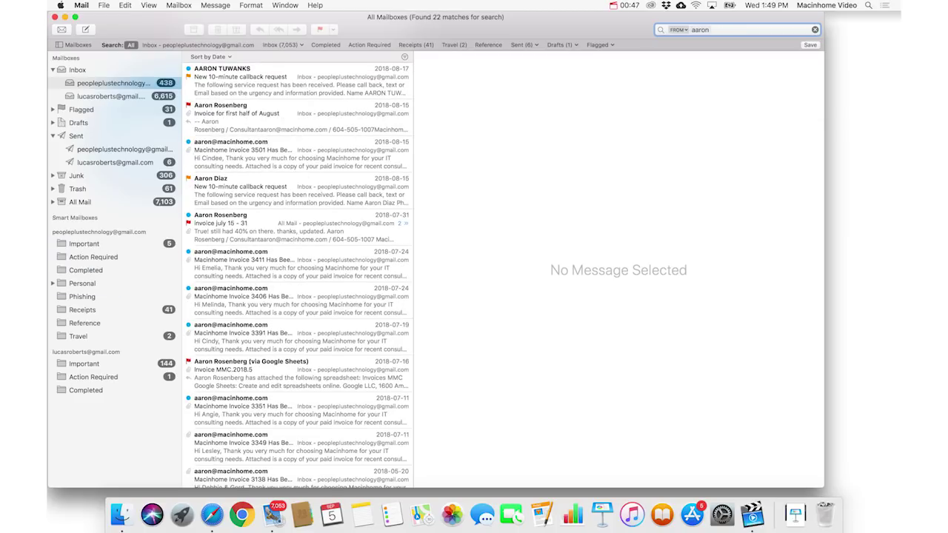
{"action": "type", "text": "pdf"}
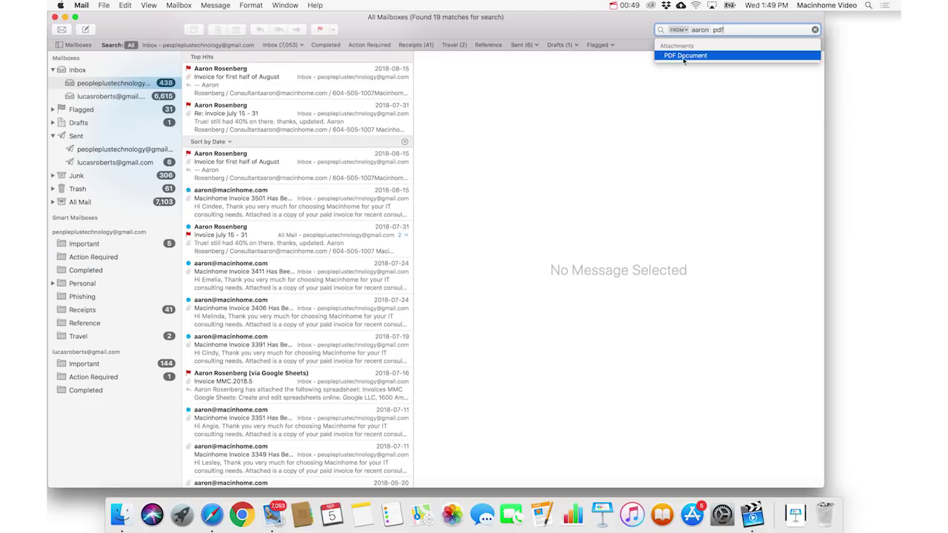
{"action": "left_click", "coordinate": [695, 58]}
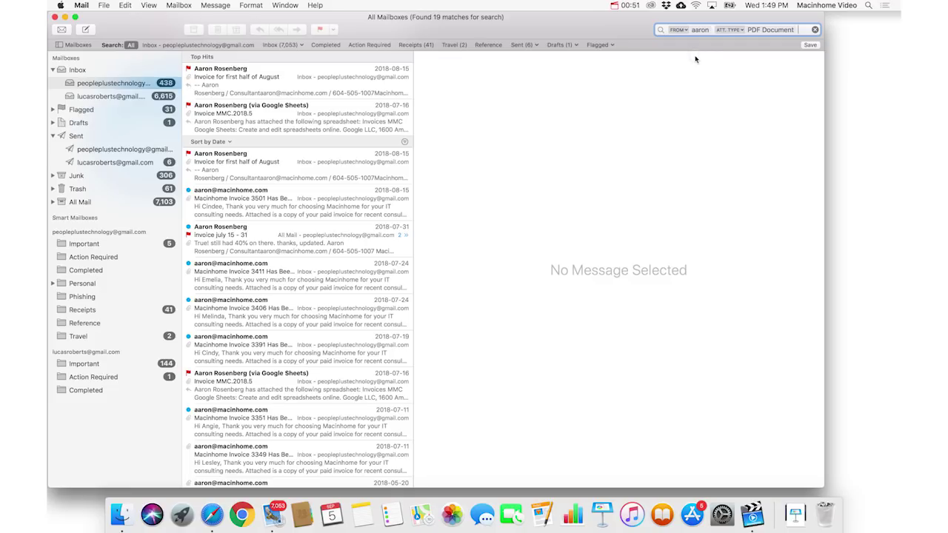
Narrow the sender and PDF attachment search with the keywords "invoice" and "july"
{"action": "type", "text": "invoice"}
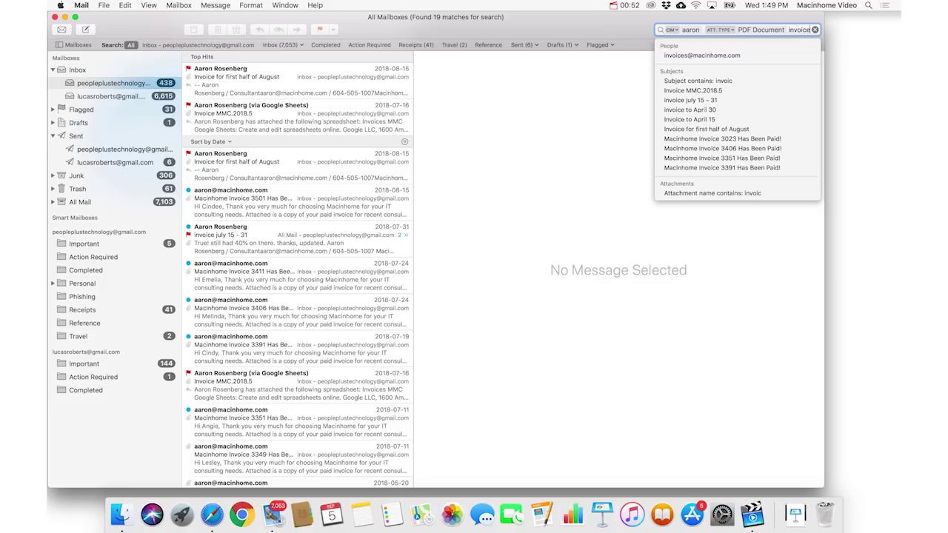
{"action": "key", "text": "Return"}
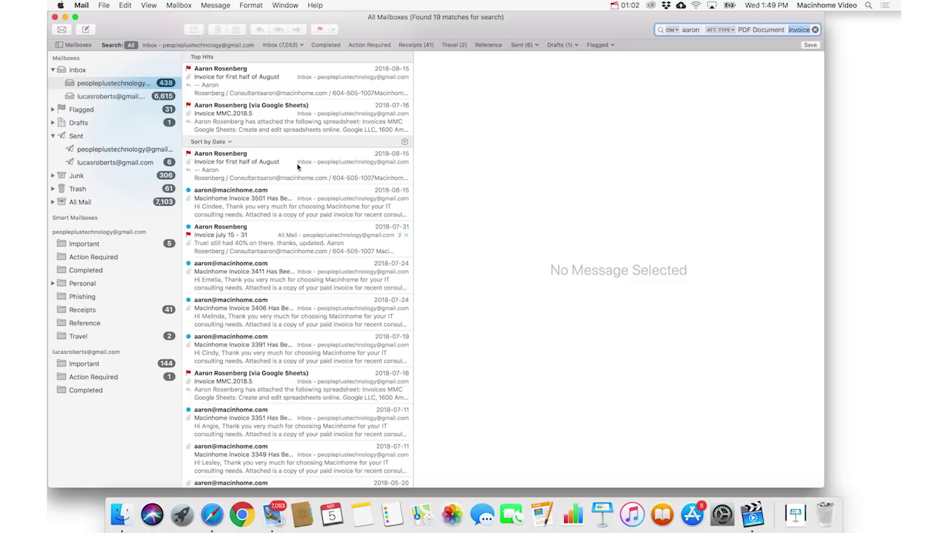
{"action": "key", "text": "Right"}
{"action": "type", "text": "july"}
{"action": "key", "text": "Return"}
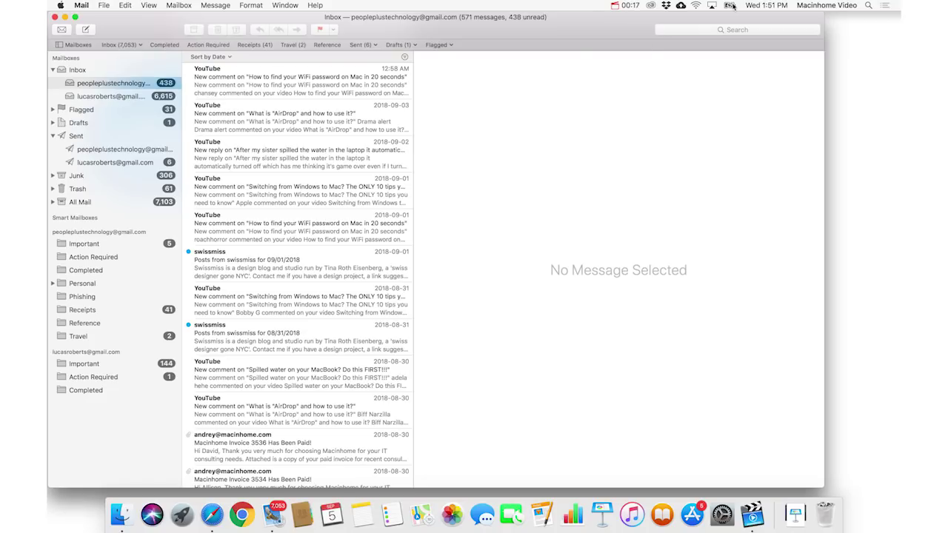
Search Mail in natural language for "from" plus a contact's first name, then for "to" plus the same name
{"action": "left_click", "coordinate": [722, 34]}
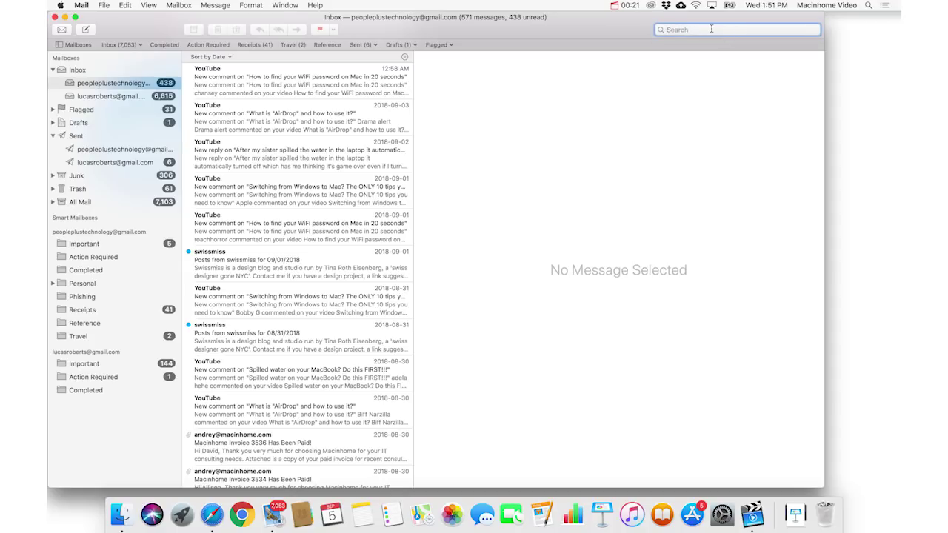
{"action": "type", "text": "from aaron"}
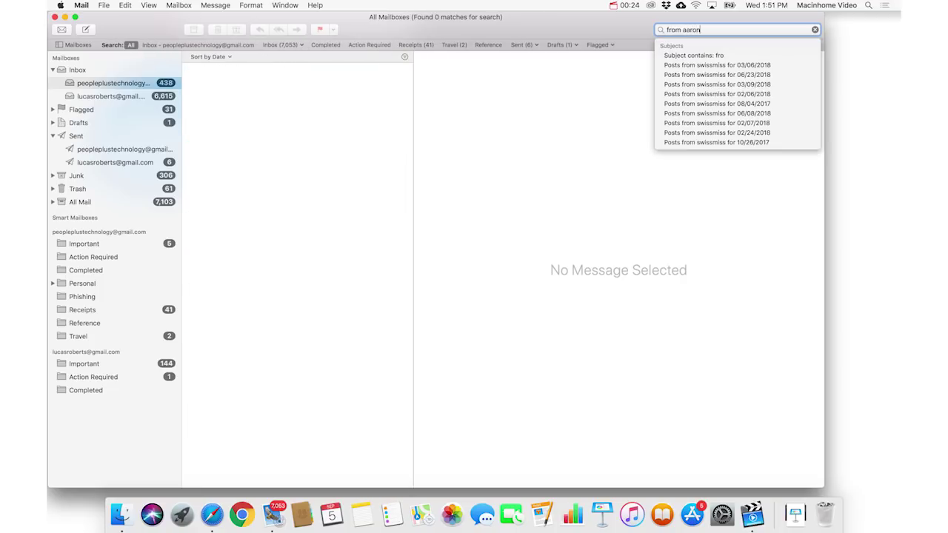
{"action": "key", "text": "Return"}
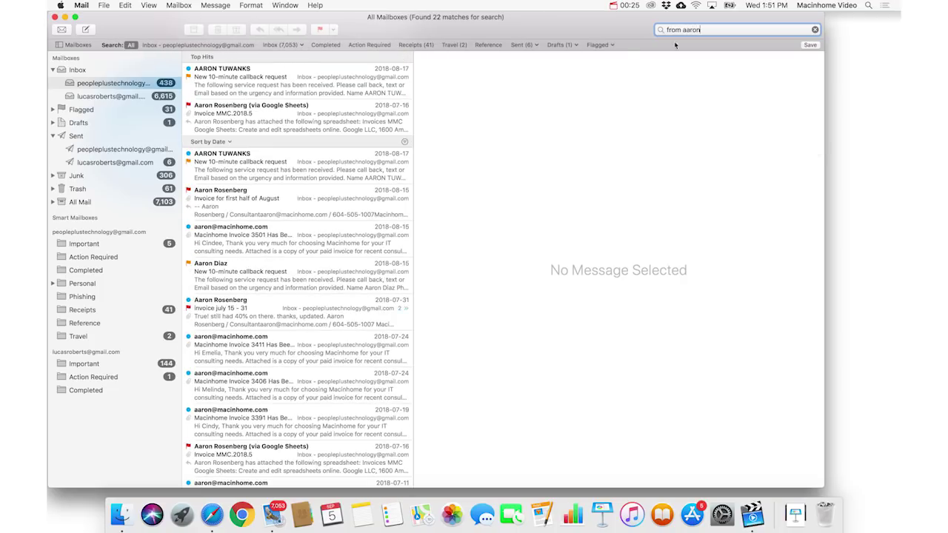
{"action": "key", "text": "super+a"}
{"action": "type", "text": "to aaron"}
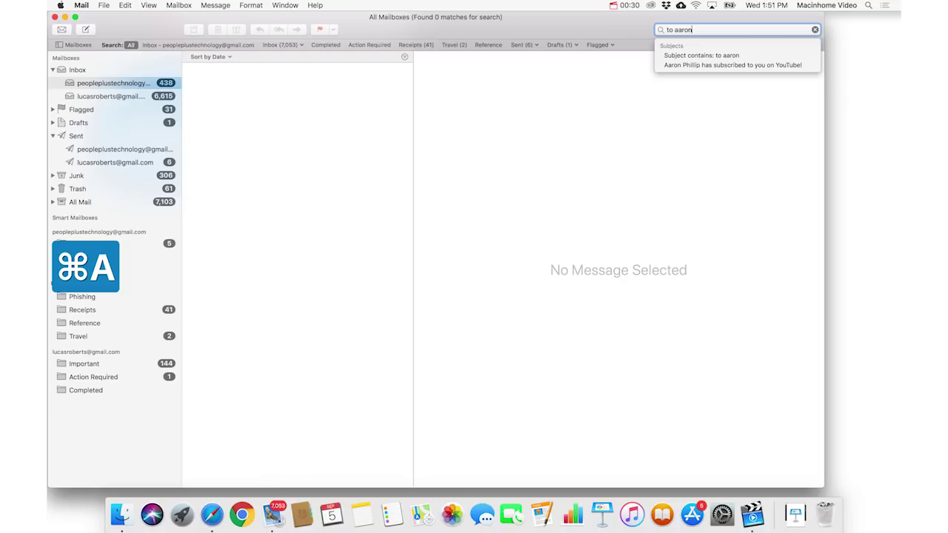
Replace the search with "from", the sender's first name and "yesterday"
{"action": "key", "text": "super+a"}
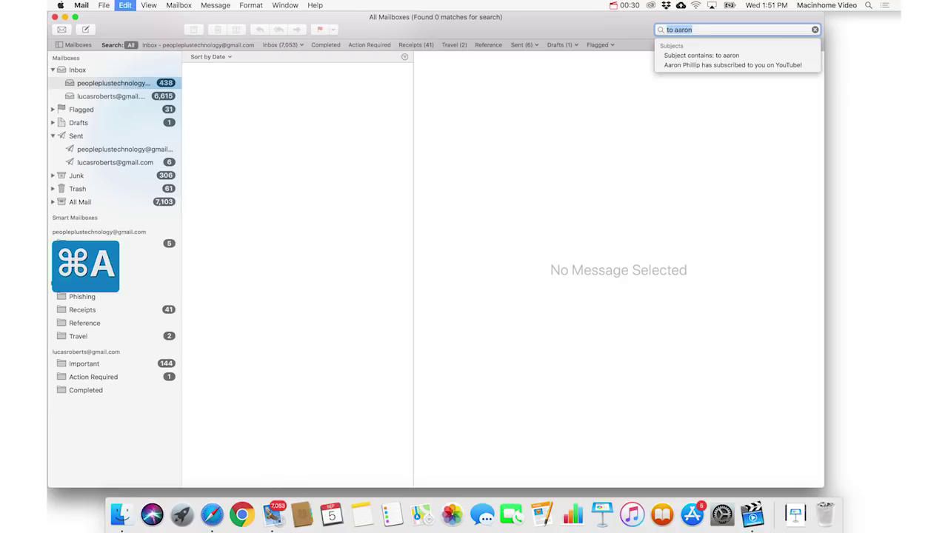
{"action": "type", "text": "from aaron yes"}
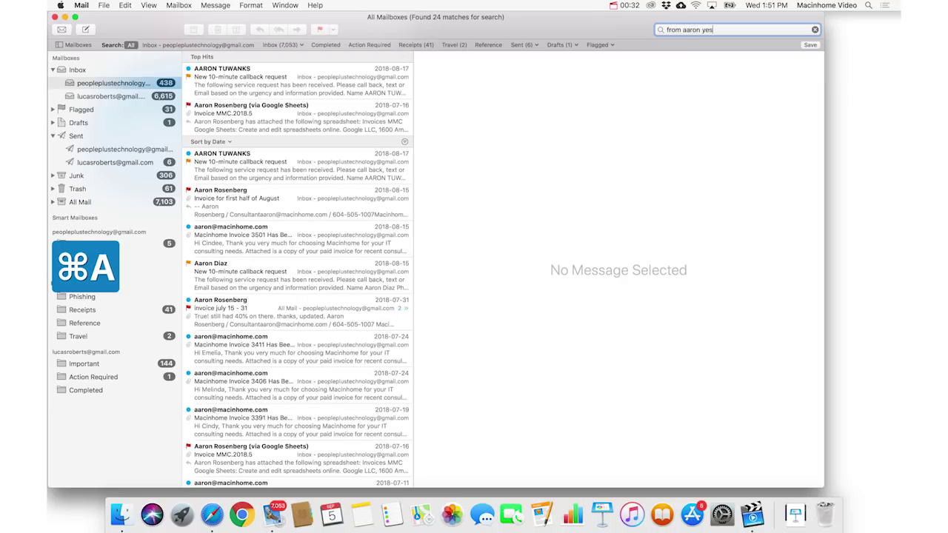
{"action": "type", "text": "terday"}
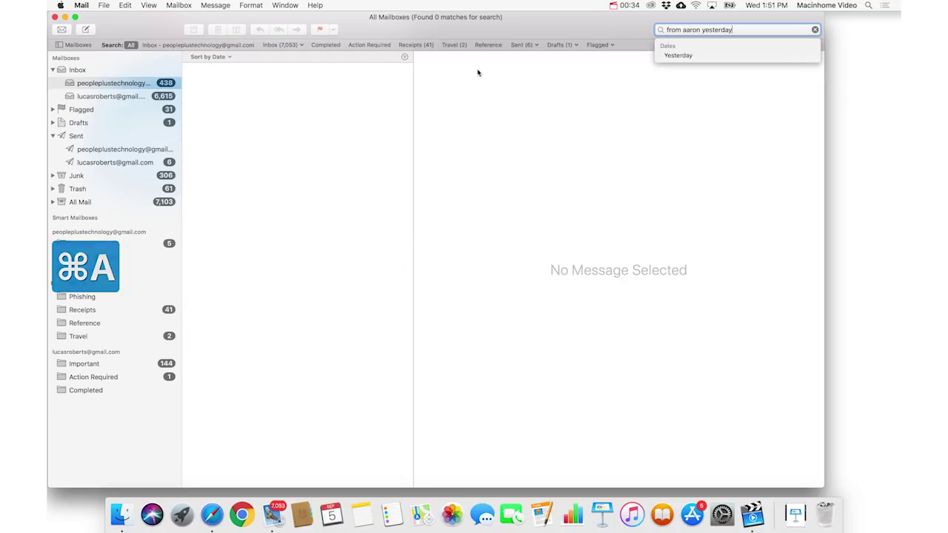
Replace the search with "from", the sender's first name and "in july"
{"action": "key", "text": "super+a"}
{"action": "type", "text": "fr"}
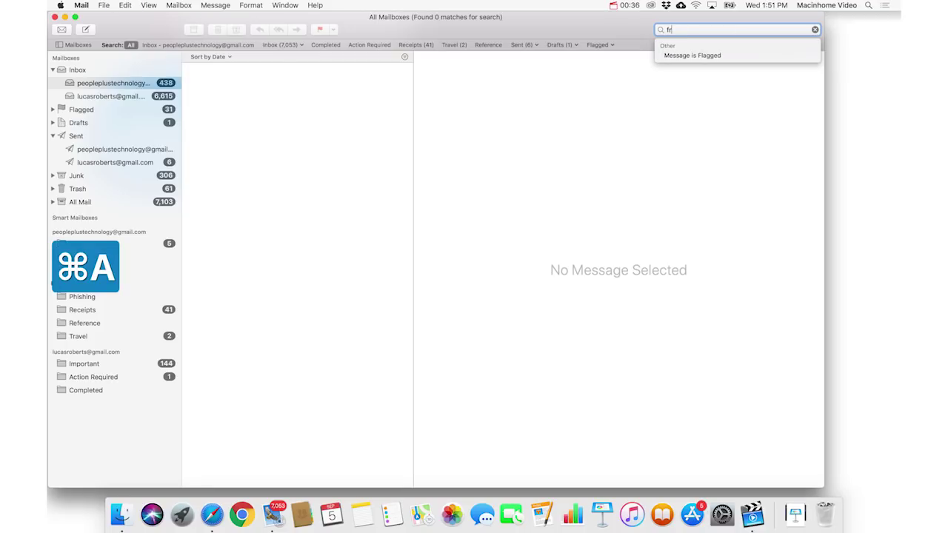
{"action": "type", "text": "om aaro"}
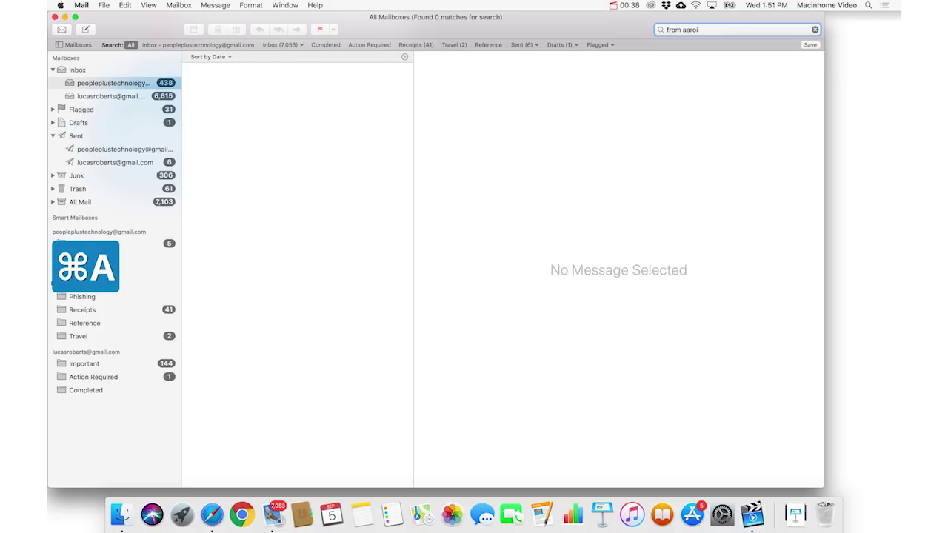
{"action": "type", "text": "n in july"}
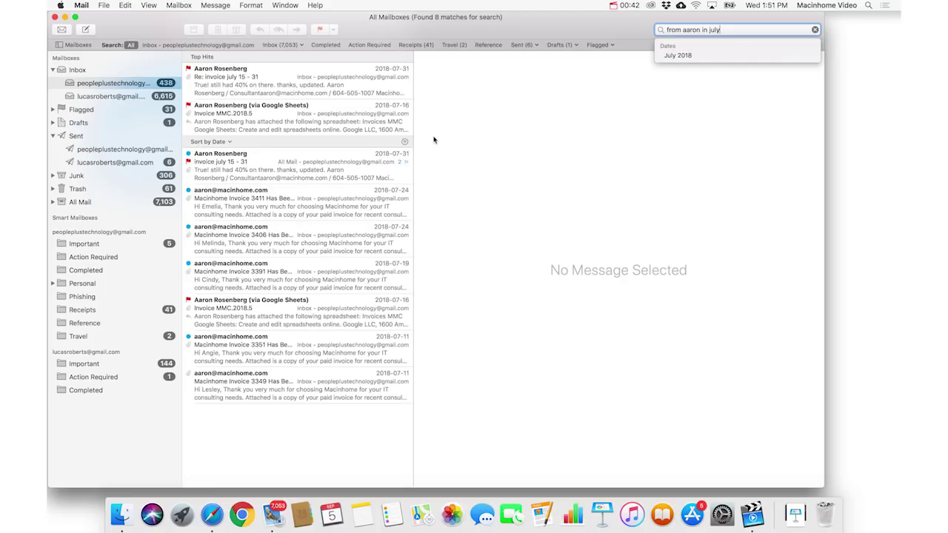
Replace the search with "to", the other contact's first name and "about hotspot"
{"action": "key", "text": "super+a"}
{"action": "type", "text": "to and"}
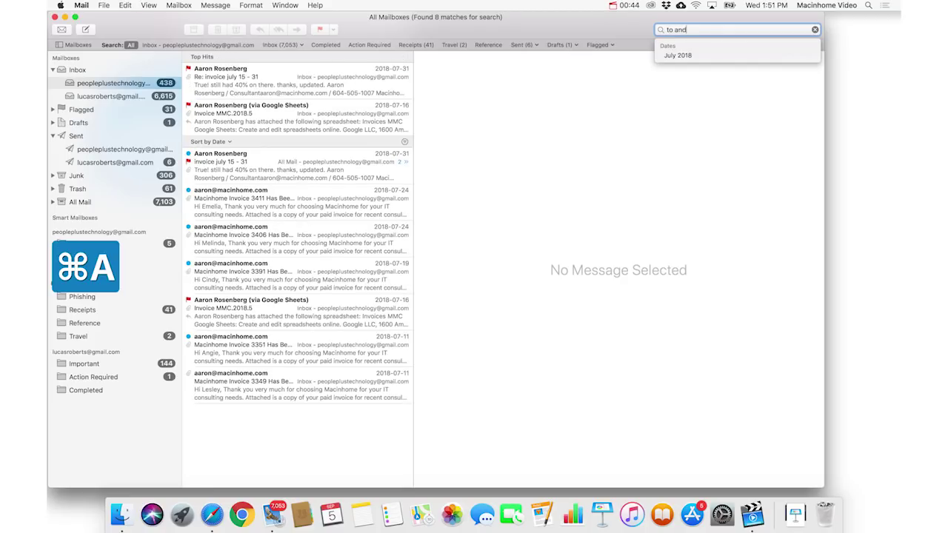
{"action": "type", "text": "rey about hotspot"}
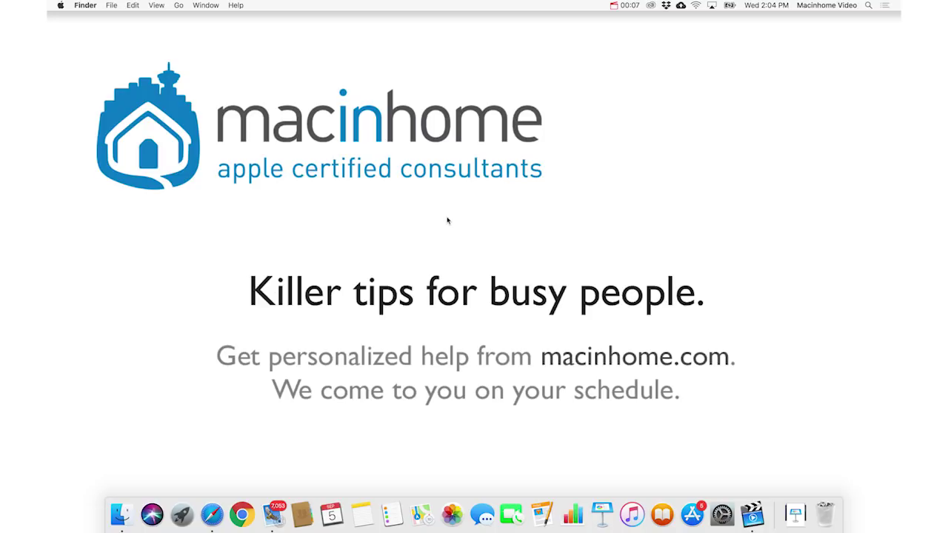
Open a new Finder search window for This Mac and close it
{"action": "key", "text": "super+f"}
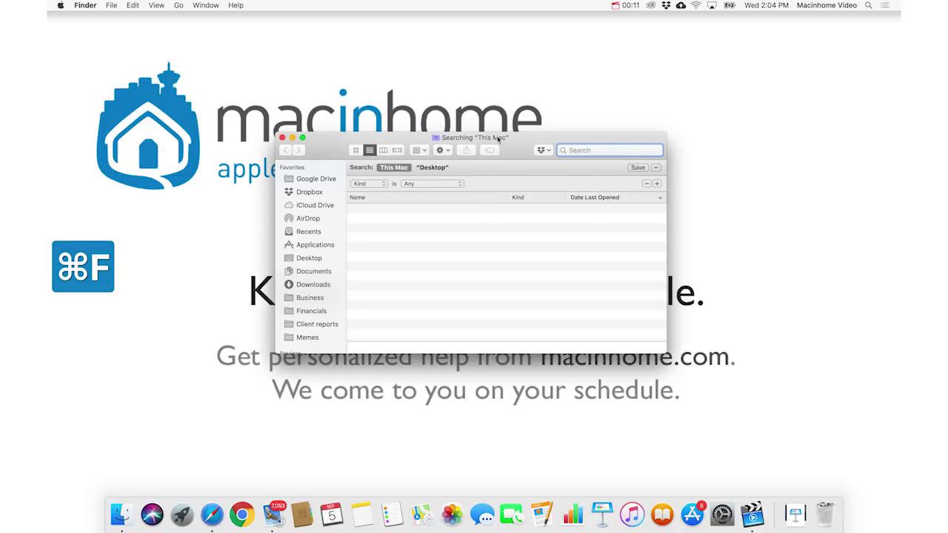
{"action": "left_click", "coordinate": [282, 138]}
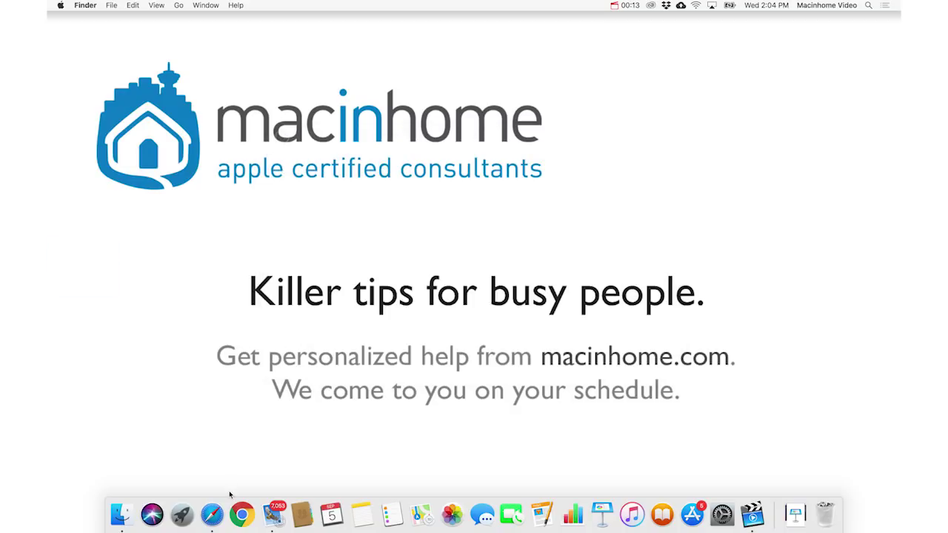
Switch to Mail, find "float" within the open swissmiss message, and activate the mailbox search
{"action": "left_click", "coordinate": [266, 523]}
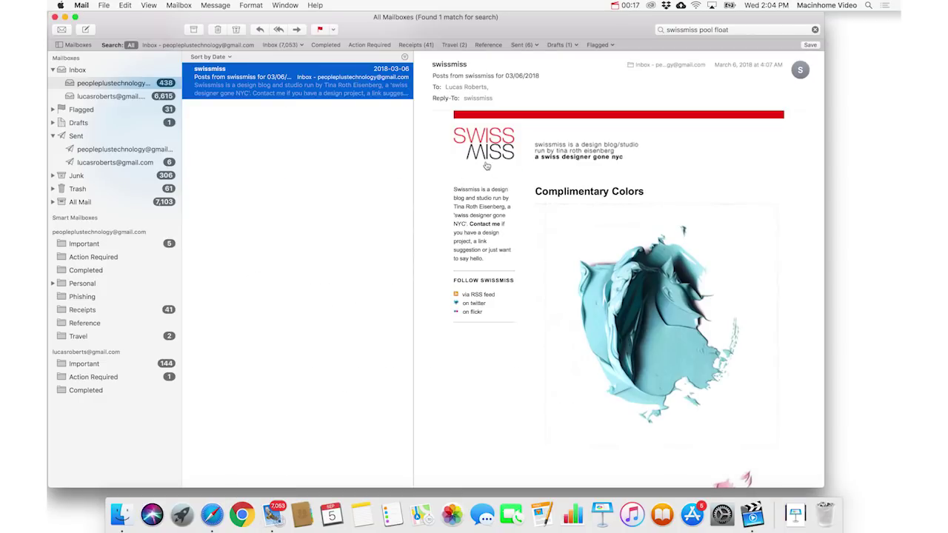
{"action": "key", "text": "super+f"}
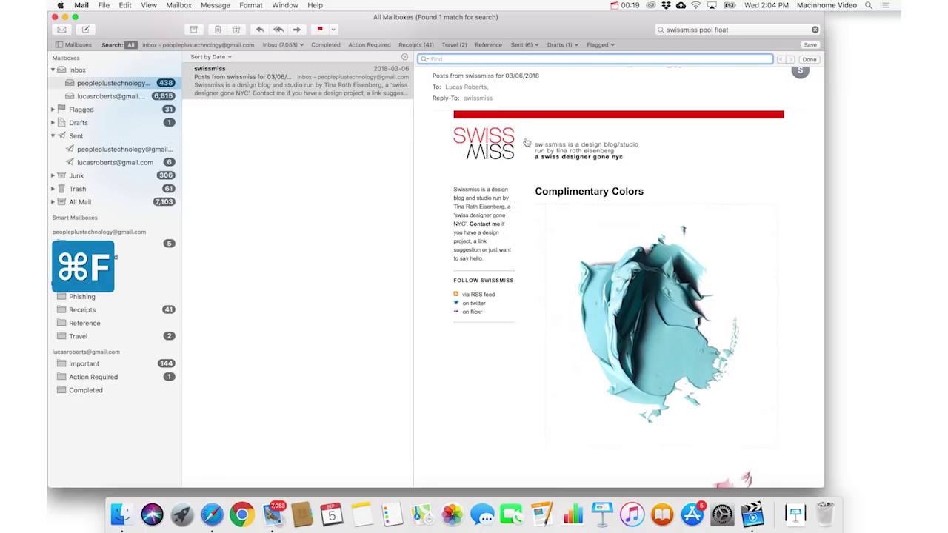
{"action": "type", "text": "float"}
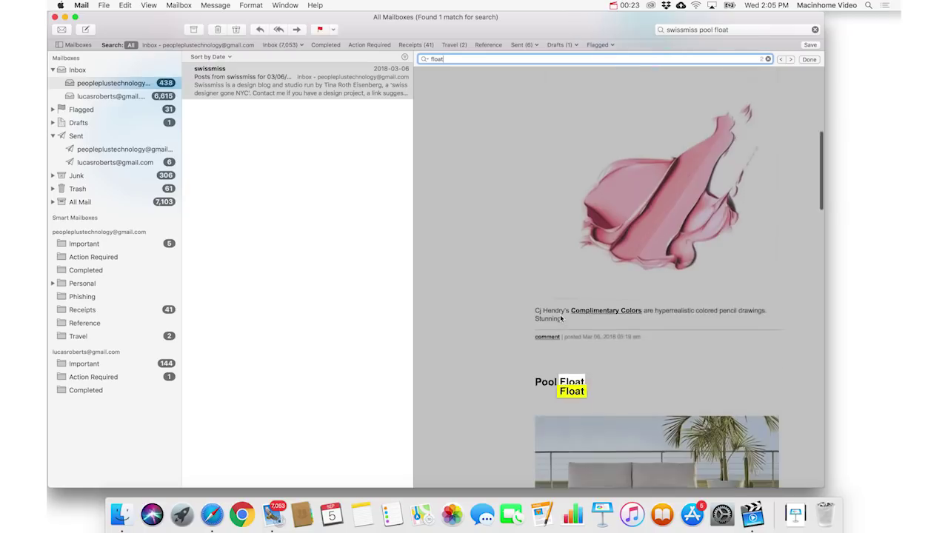
{"action": "scroll", "coordinate": [560, 318], "scroll_direction": "down", "scroll_amount": 4}
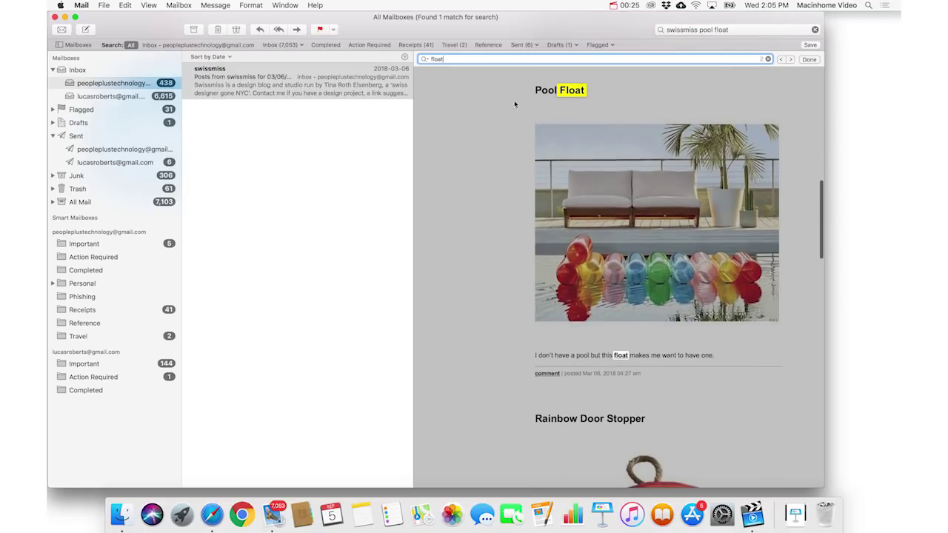
{"action": "left_click", "coordinate": [809, 60]}
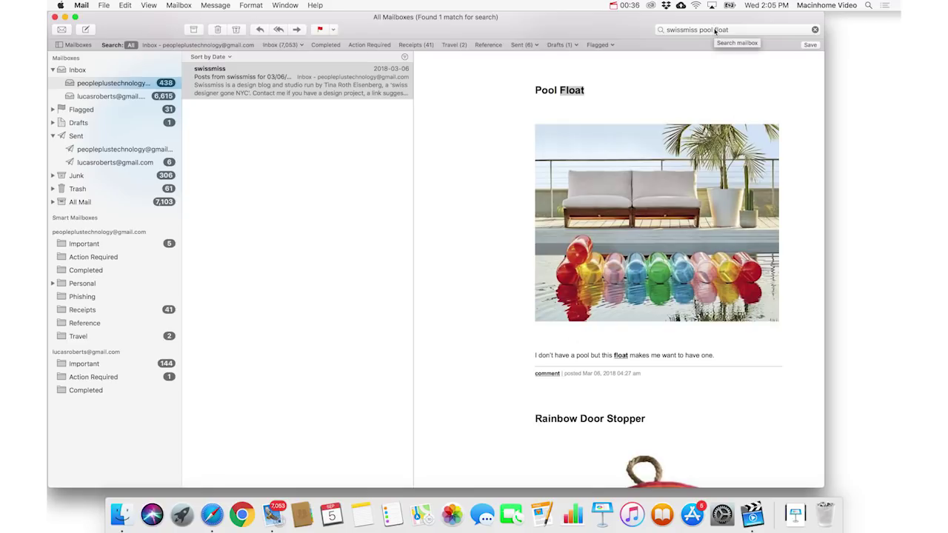
{"action": "key", "text": "super+alt+f"}
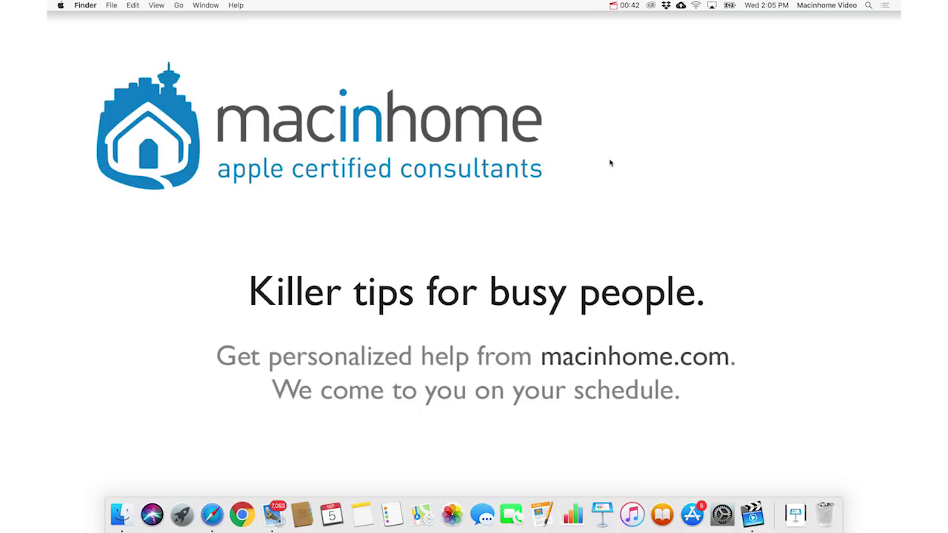
Search Spotlight for "chicken pdf", browse the results, and open the Homemade Chicken Noodle Soup Recipe PDF
{"action": "key", "text": "super+space"}
{"action": "key", "text": "BackSpace"}
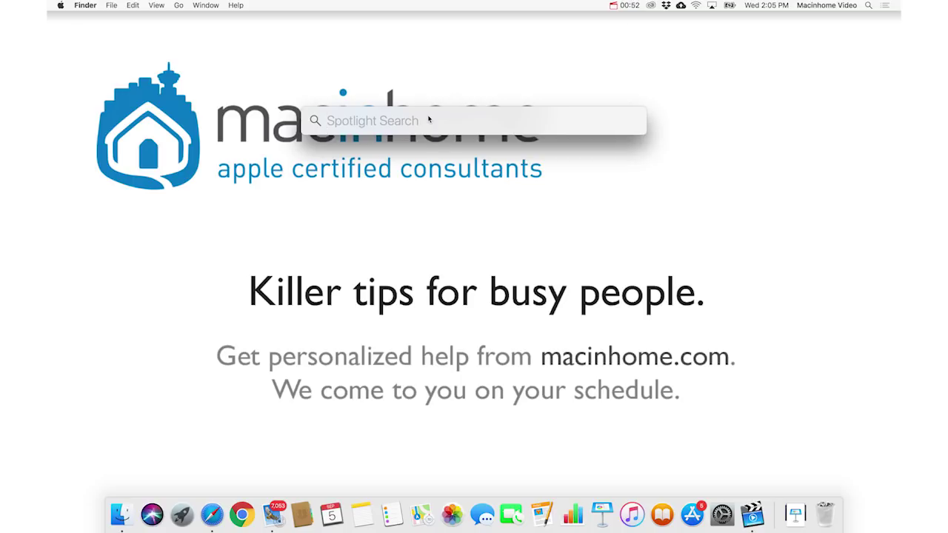
{"action": "type", "text": "chicken pdf"}
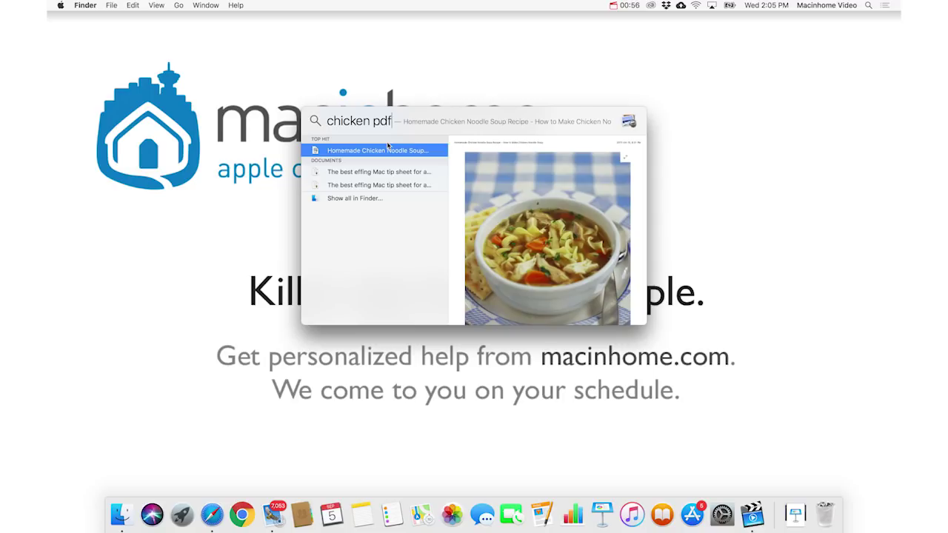
{"action": "key", "text": "Down"}
{"action": "key", "text": "Down"}
{"action": "key", "text": "Up"}
{"action": "key", "text": "Up"}
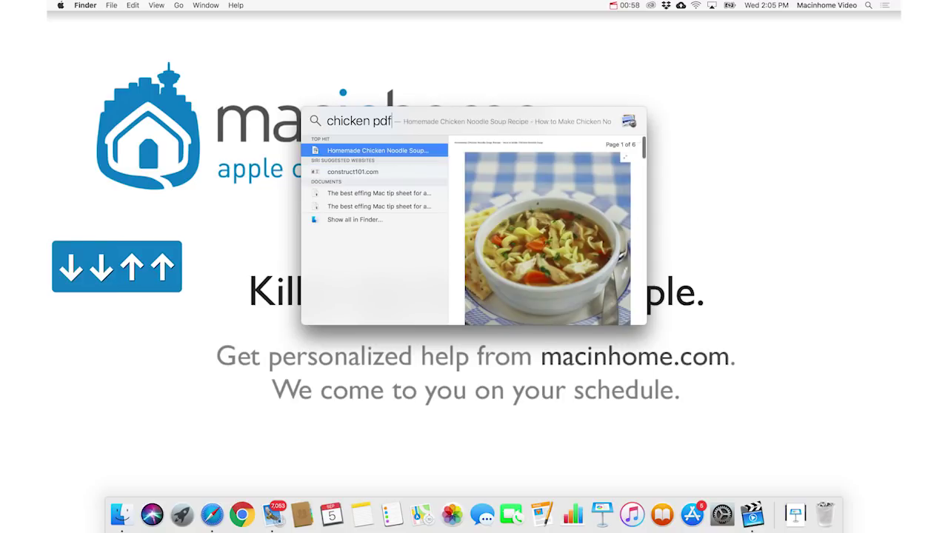
{"action": "key", "text": "Down"}
{"action": "key", "text": "Down"}
{"action": "key", "text": "Up"}
{"action": "key", "text": "Up"}
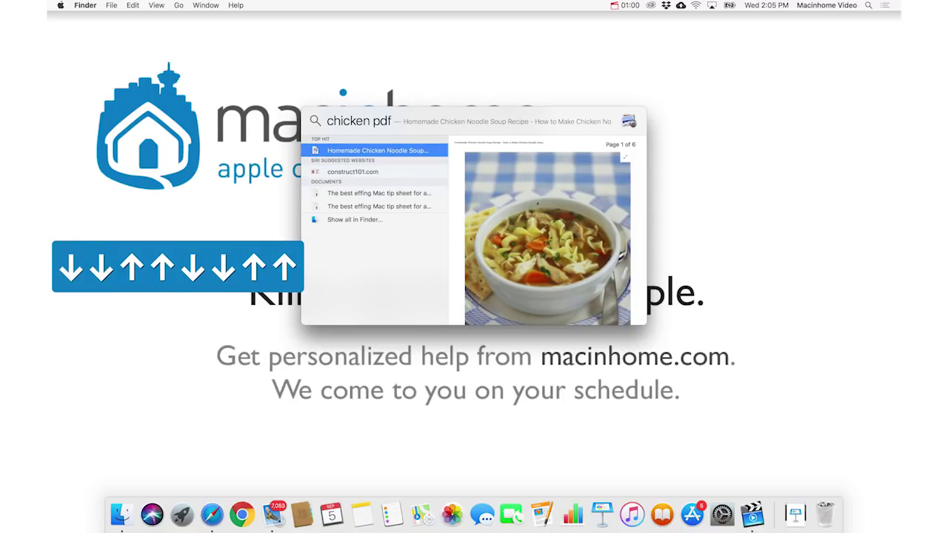
{"action": "key", "text": "Return"}
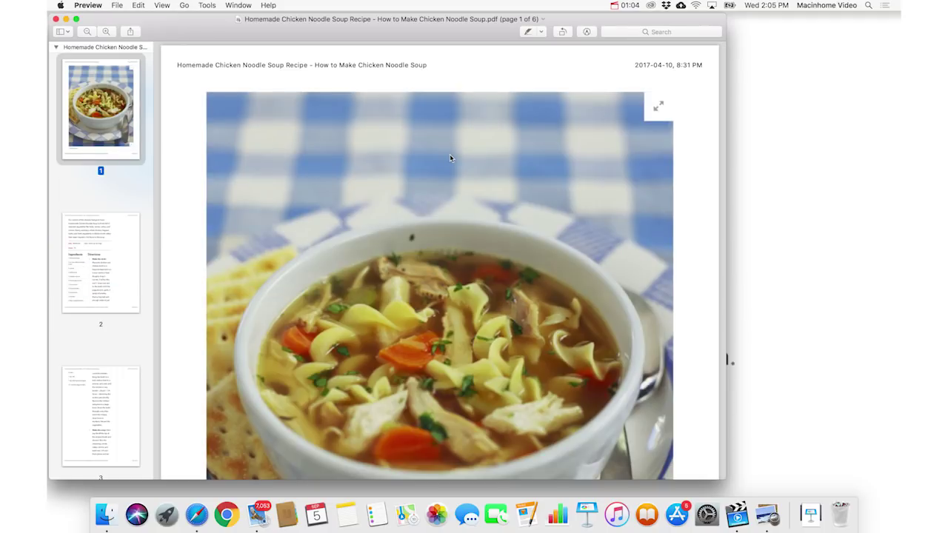
Bring back the Spotlight search and show the top-hit soup recipe PDF in Finder instead of opening it
{"action": "key", "text": "super+space"}
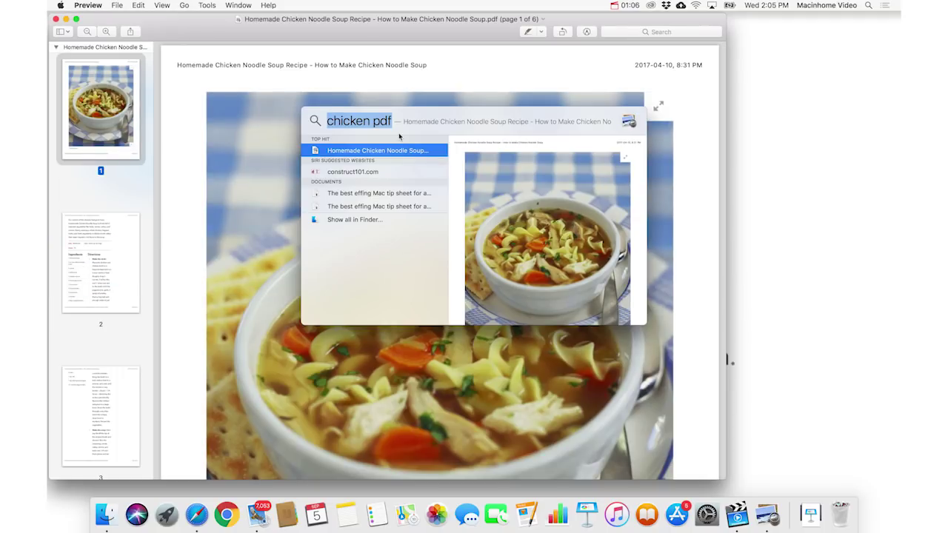
{"action": "key", "text": "Down"}
{"action": "key", "text": "Up"}
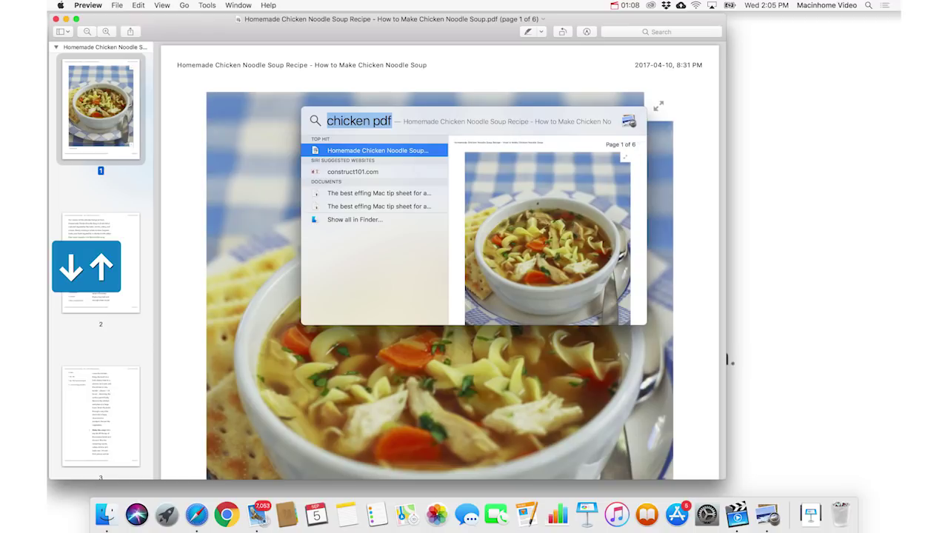
{"action": "key", "text": "super+Return"}
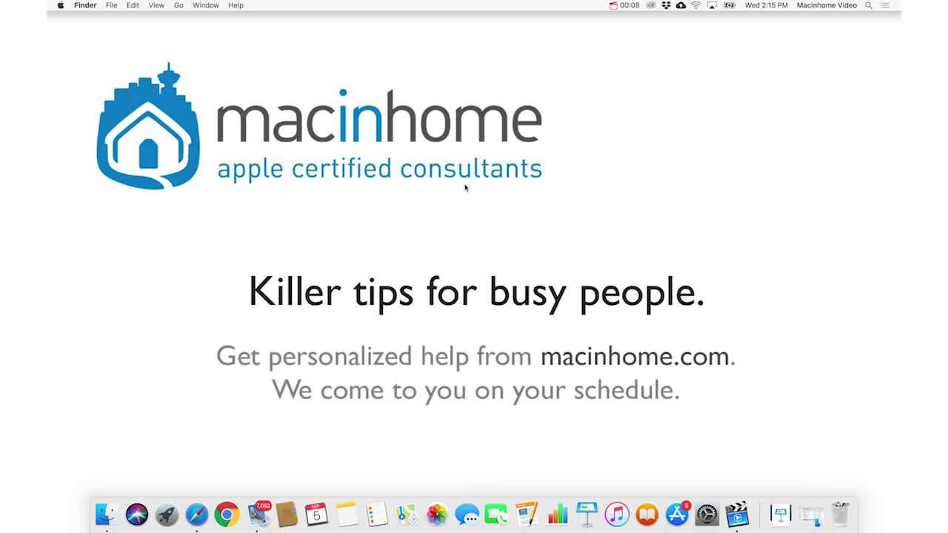
Switch to Mail to view the July invoice search, and hide Mail again
{"action": "left_click", "coordinate": [260, 511]}
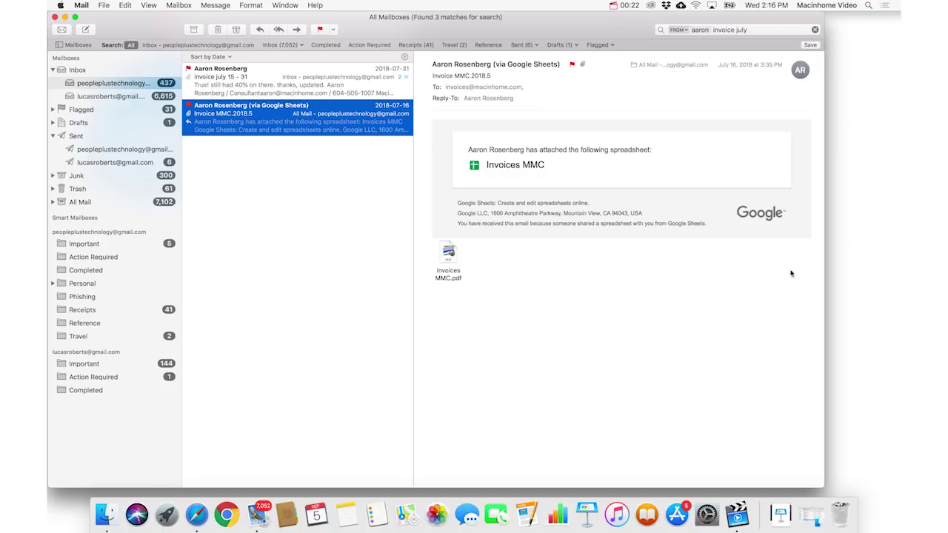
{"action": "key", "text": "super+h"}
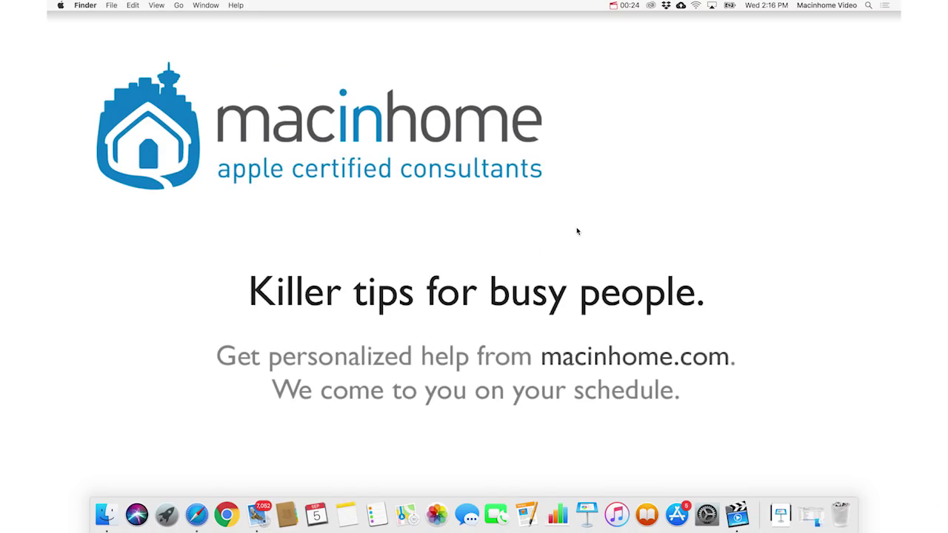
Search Spotlight for "chicken pdf" and reveal Homemade Chicken Noodle Soup Recipe.pdf in its Finder folder
{"action": "key", "text": "super+space"}
{"action": "type", "text": "chicken pdf"}
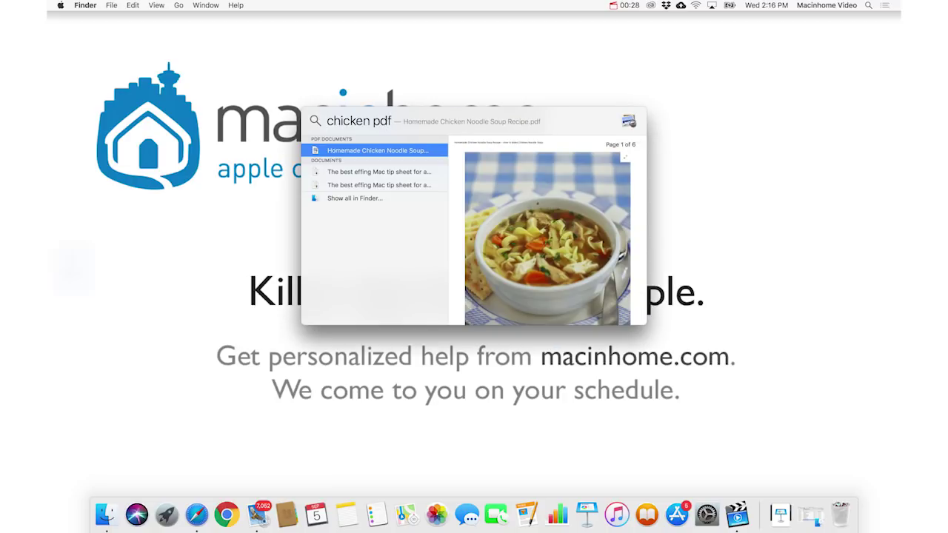
{"action": "key", "text": "Down"}
{"action": "key", "text": "Down"}
{"action": "key", "text": "Up"}
{"action": "key", "text": "Up"}
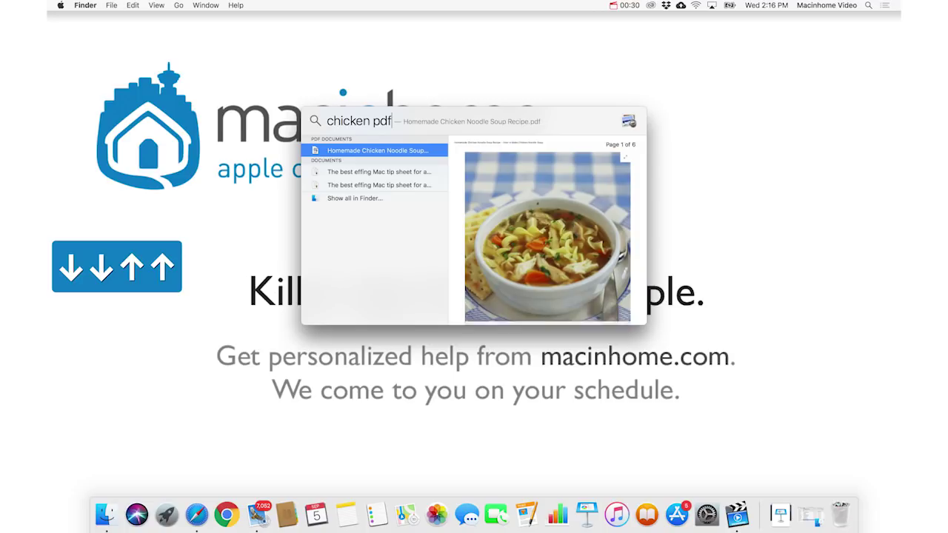
{"action": "key", "text": "super+Return"}
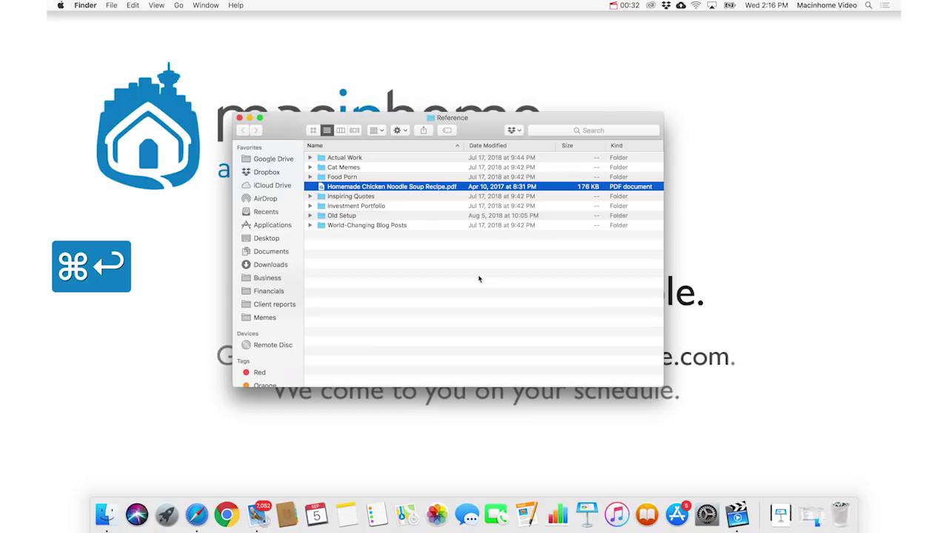
Show the path bar in the Reference folder window, check the soup recipe PDF's path, and close the window
{"action": "left_click", "coordinate": [477, 278]}
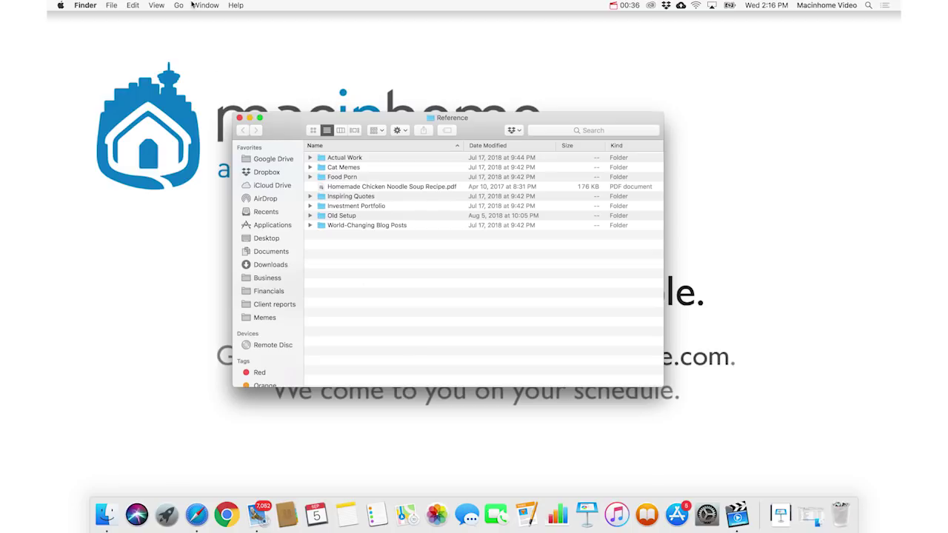
{"action": "left_click", "coordinate": [157, 5]}
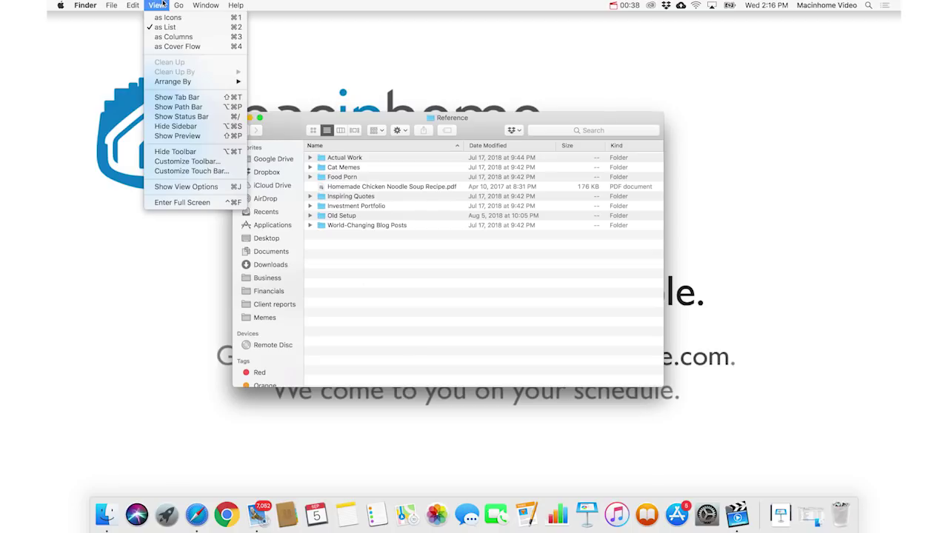
{"action": "left_click", "coordinate": [188, 109]}
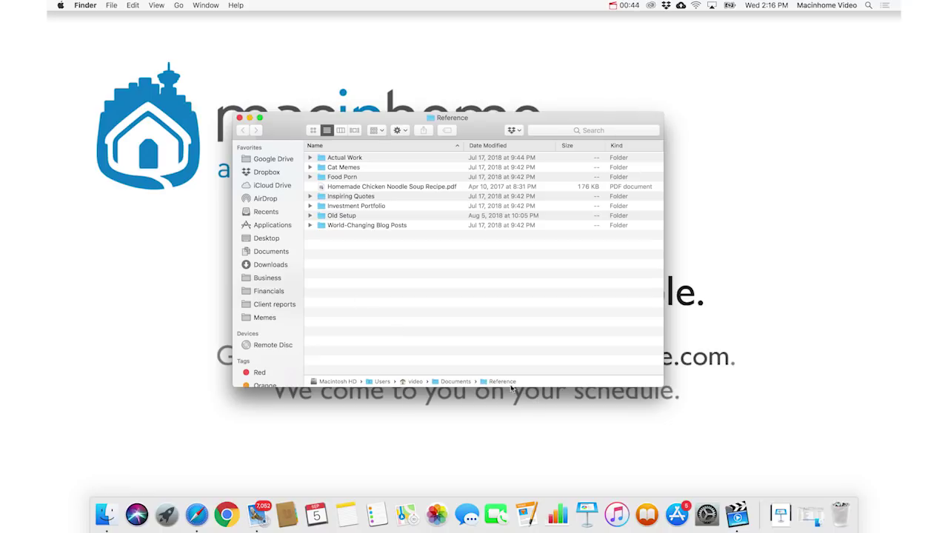
{"action": "left_click", "coordinate": [370, 189]}
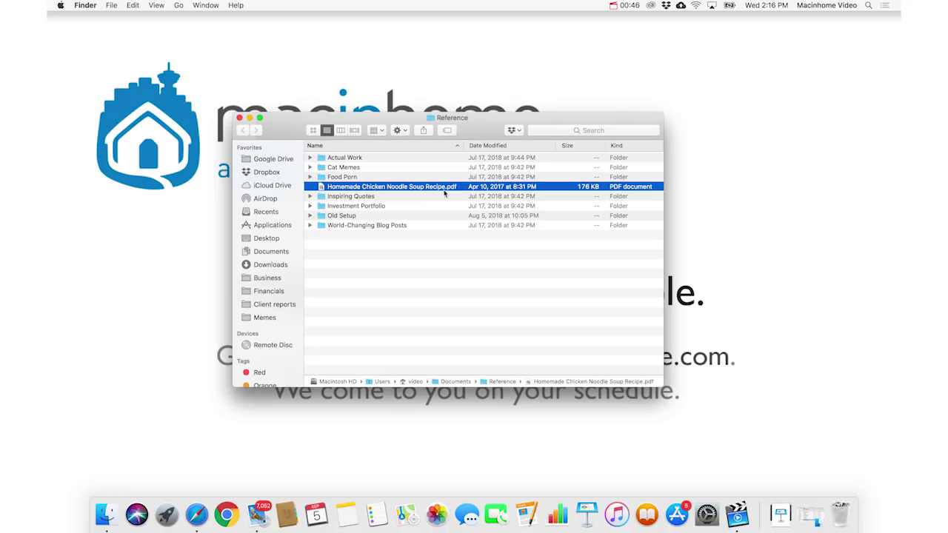
{"action": "left_click", "coordinate": [508, 284]}
{"action": "left_click", "coordinate": [239, 118]}
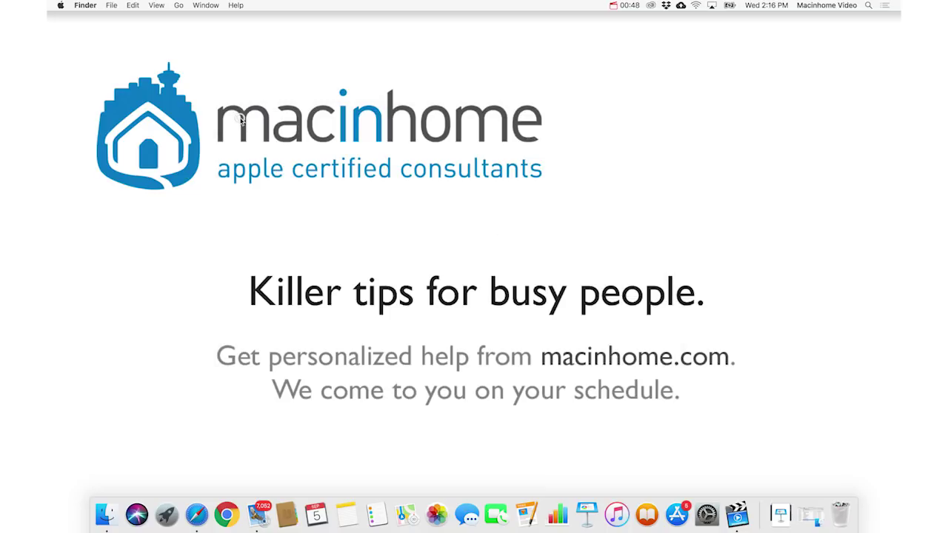
Examine the Excel Document search results and view the folder paths of AR.xlsx and the lower accounts spent.xlsx
{"action": "left_click", "coordinate": [781, 513]}
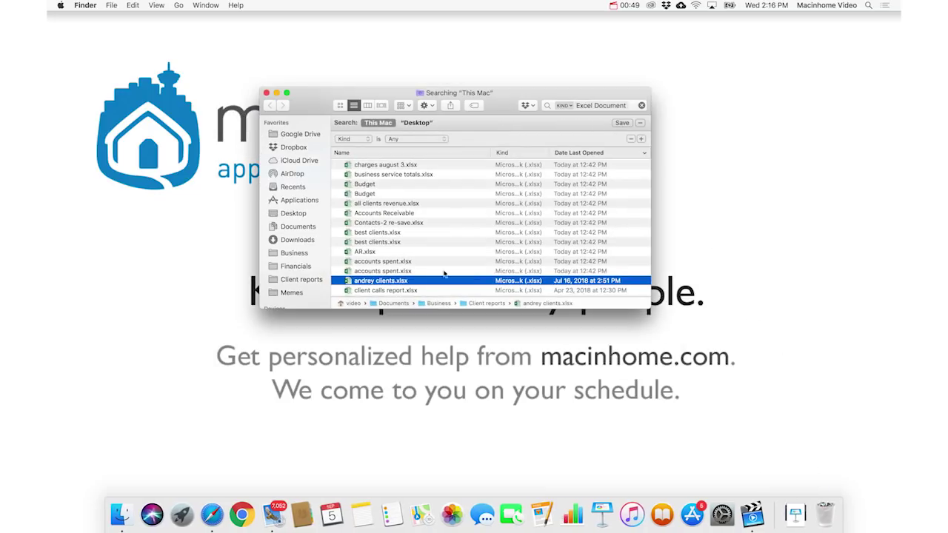
{"action": "scroll", "coordinate": [420, 215], "scroll_direction": "down", "scroll_amount": 1}
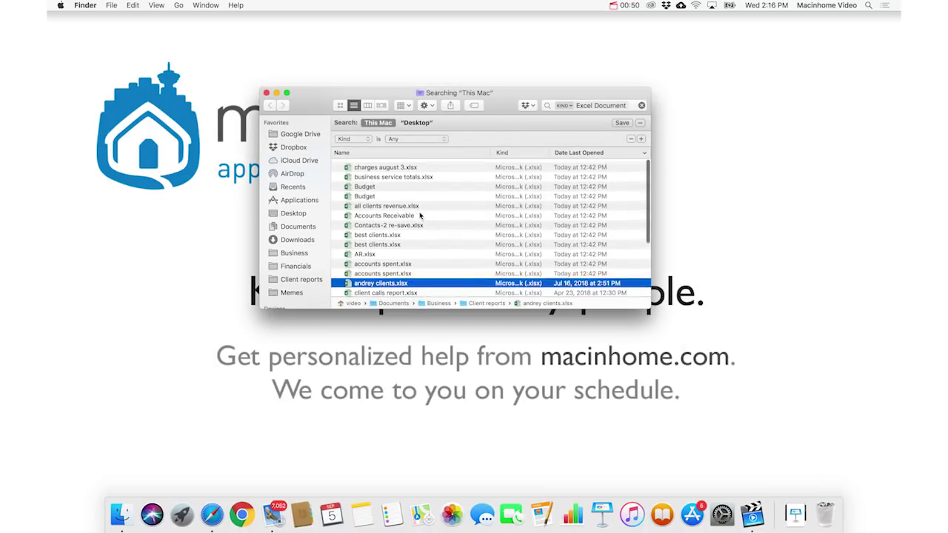
{"action": "scroll", "coordinate": [489, 252], "scroll_direction": "up", "scroll_amount": 1}
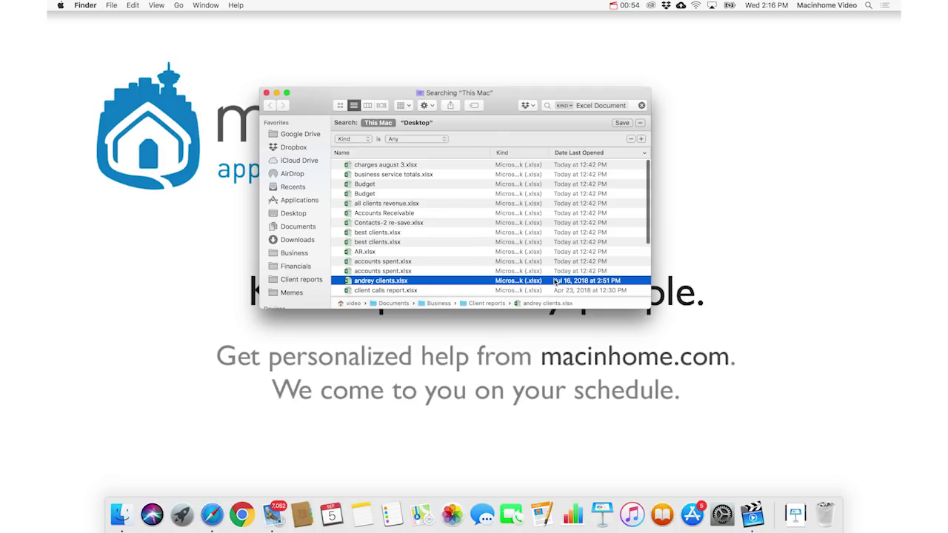
{"action": "left_click", "coordinate": [474, 252]}
{"action": "left_click", "coordinate": [469, 271]}
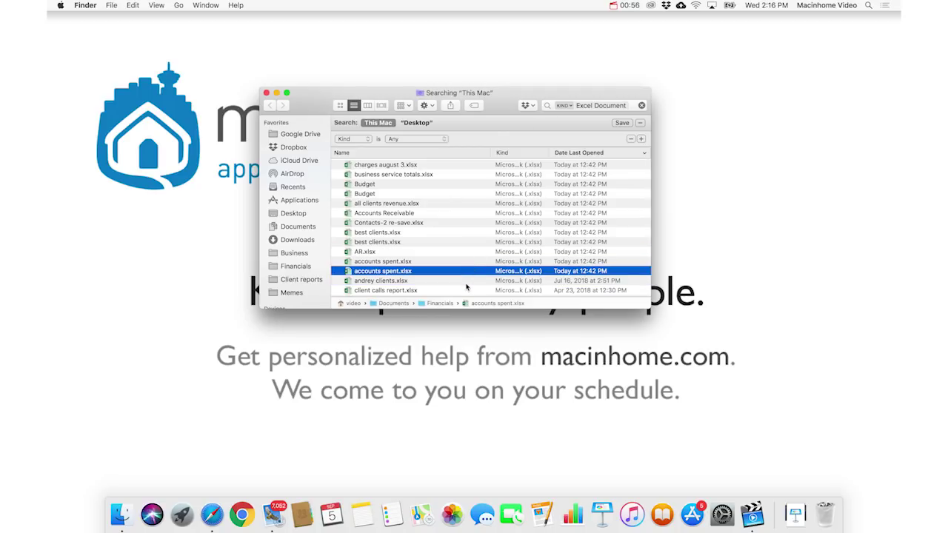
Reveal the clients spreadsheet last opened Jul 16, 2018 in its enclosing folder and clear the selection there
{"action": "left_click", "coordinate": [466, 282]}
{"action": "key", "text": "super+r"}
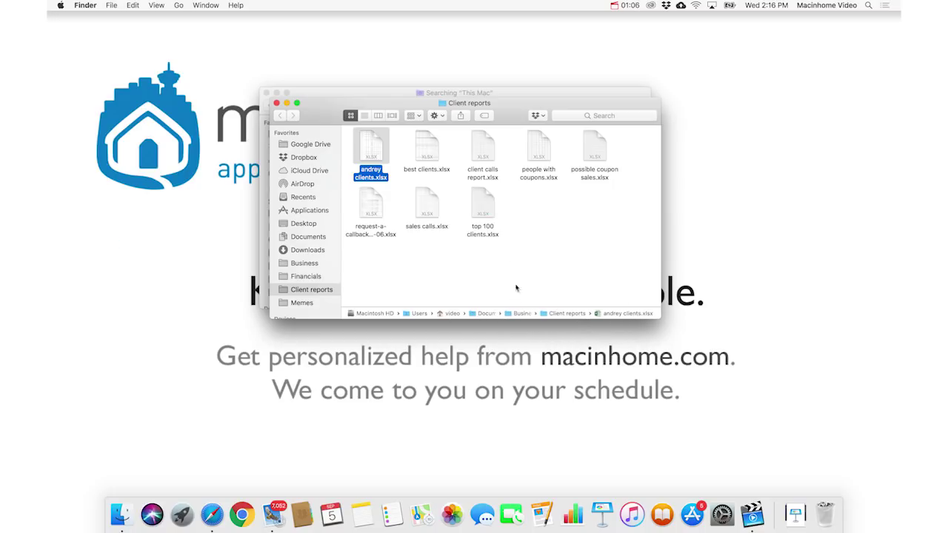
{"action": "left_click", "coordinate": [598, 213]}
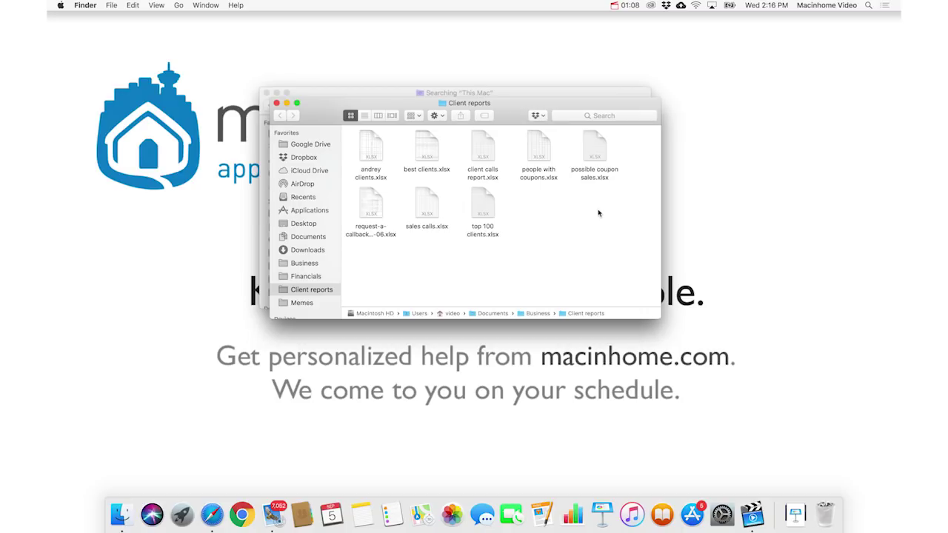